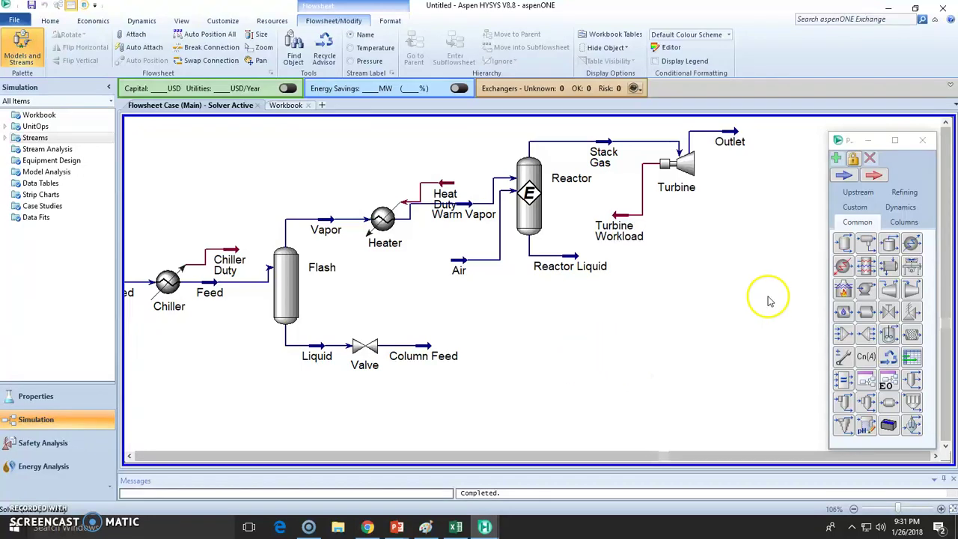
- Place a Distillation Column Sub-Flowsheet, T-100, on the flowsheet below the reactor
left_click(904, 222)
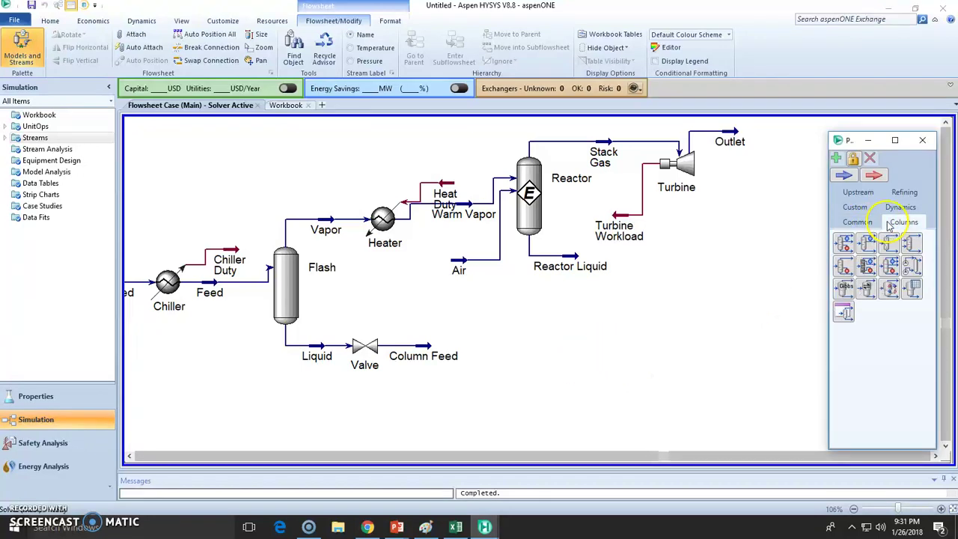
left_click(844, 244)
scroll(516, 423, "down", 2)
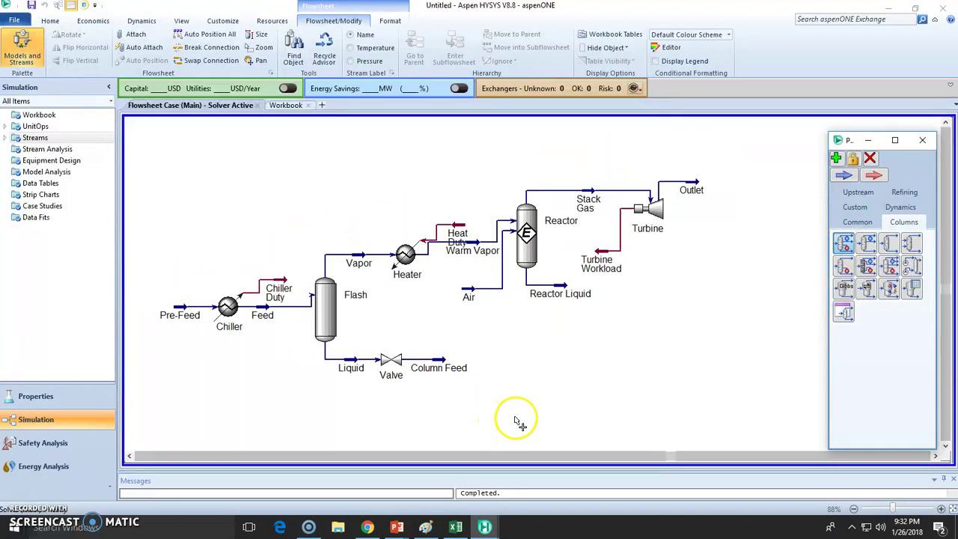
scroll(520, 422, "down", 1)
left_click(514, 435)
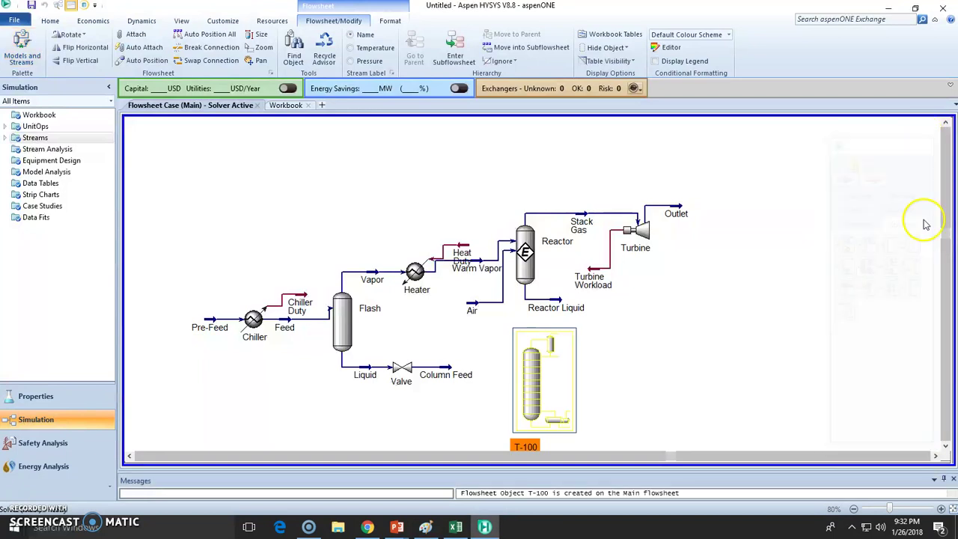
scroll(562, 344, "up", 4)
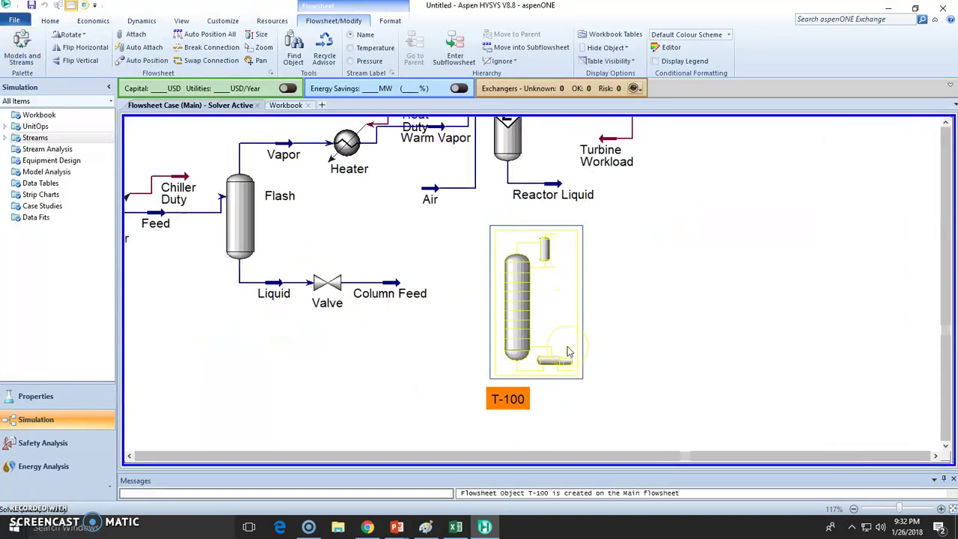
left_click(664, 349)
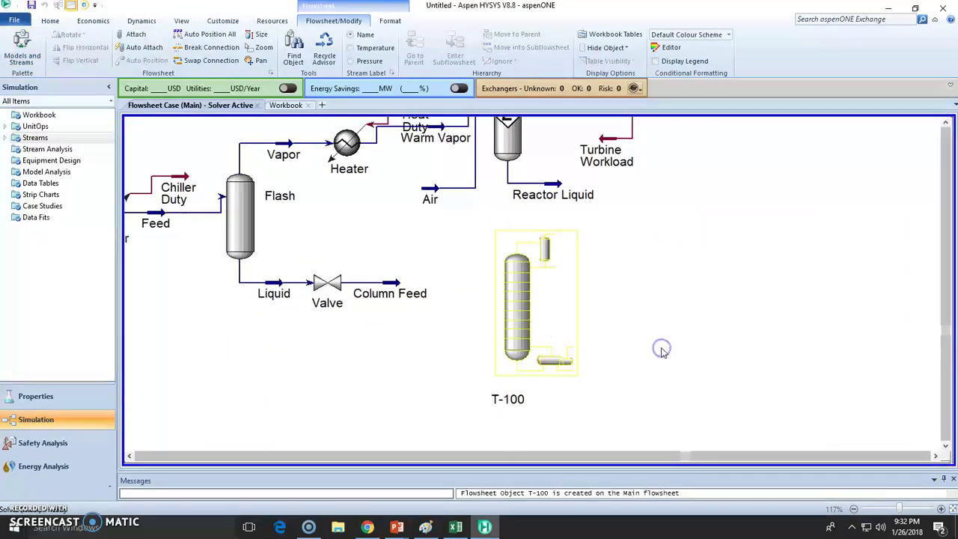
left_click(671, 349)
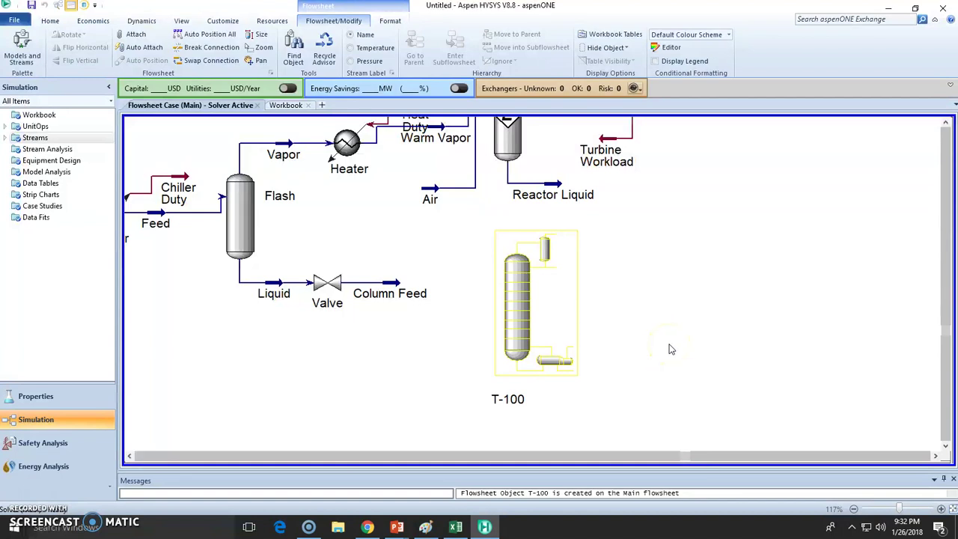
left_click(945, 124)
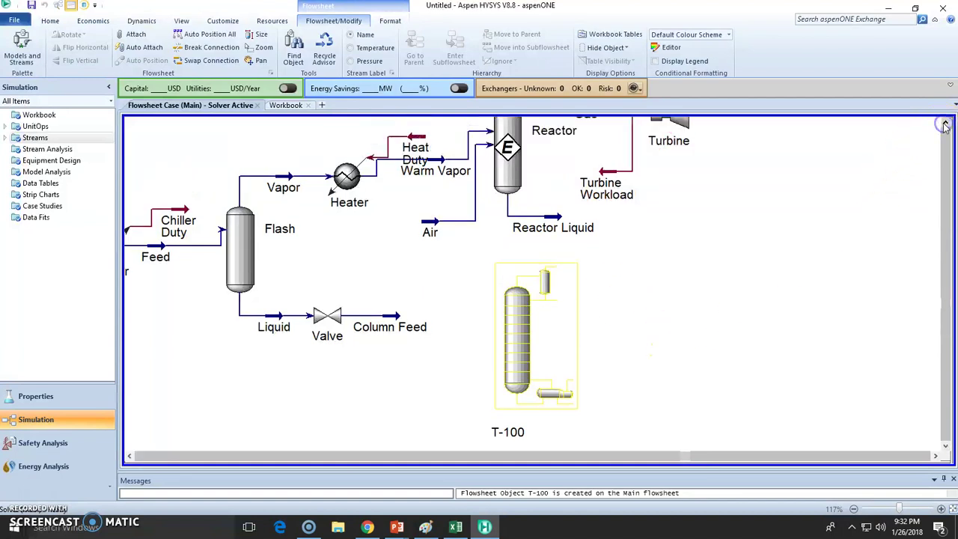
scroll(830, 207, "down", 2)
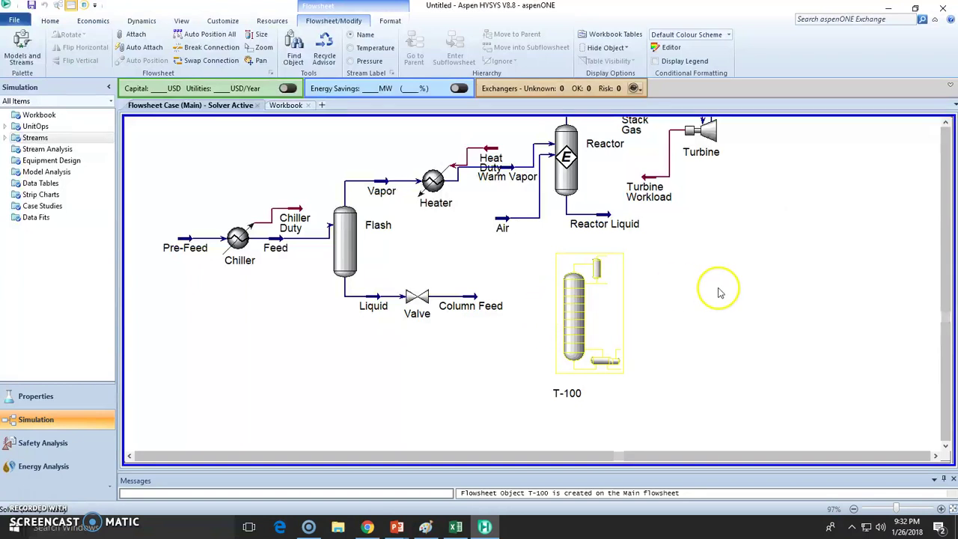
left_click(945, 124)
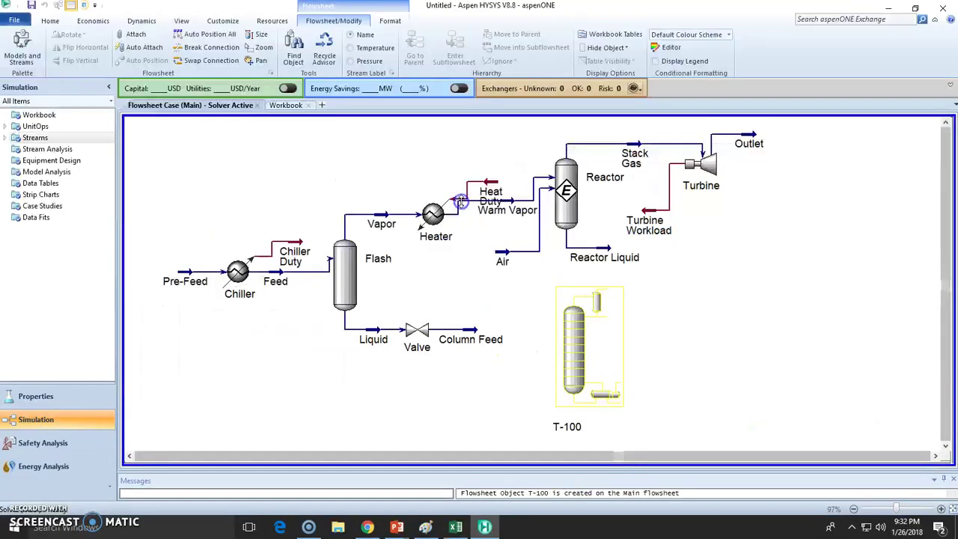
- Name T-100's streams Q-Condenser, Gas, Distillate, Bottoms and Q-Reboiler
double_click(567, 348)
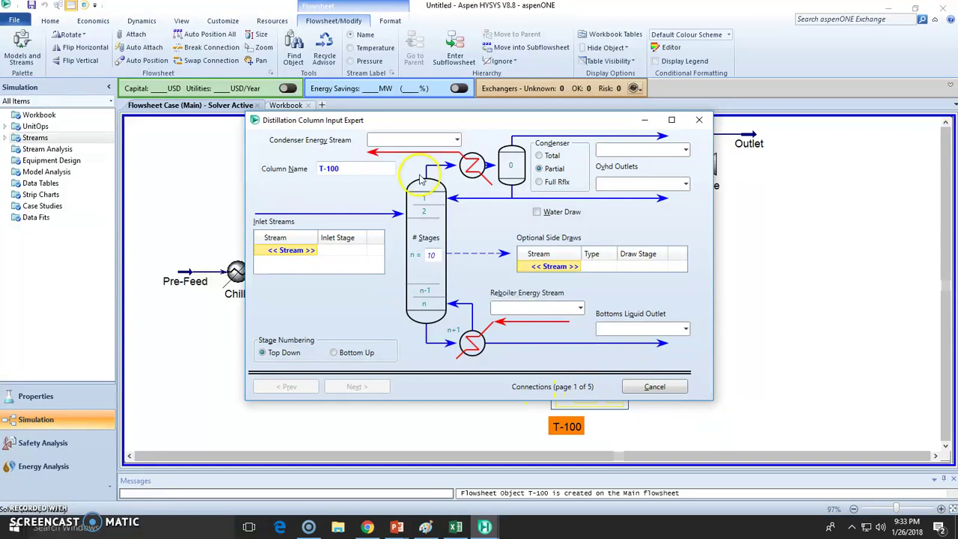
left_click(441, 139)
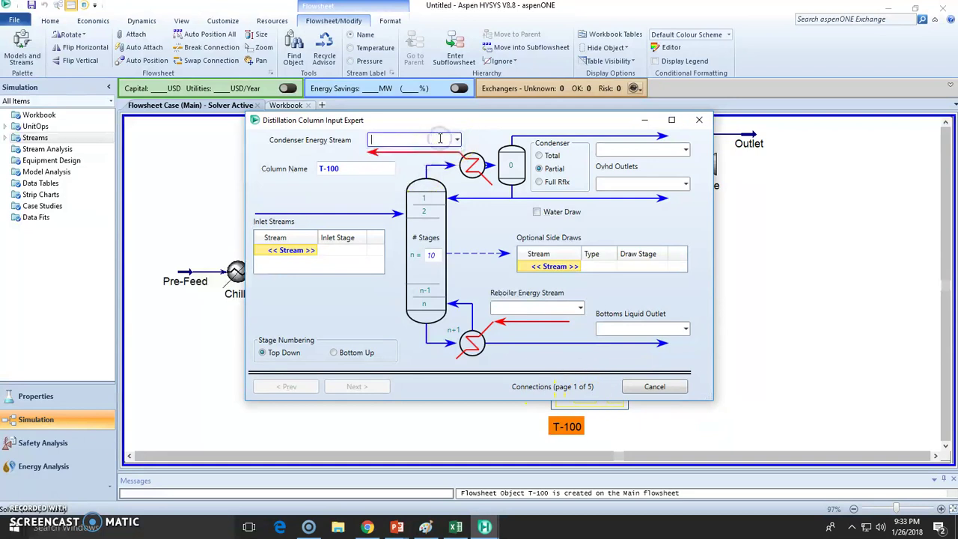
type("Q-Condenser")
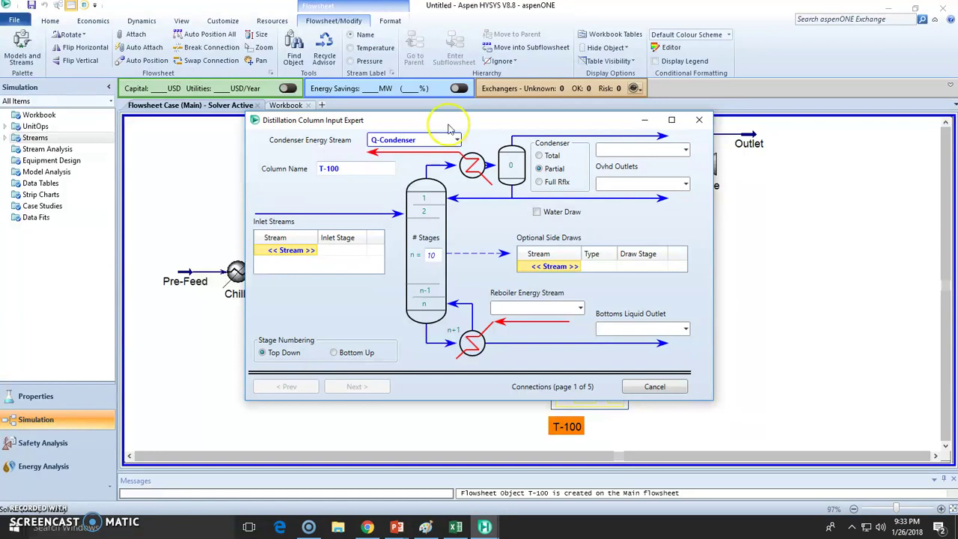
left_click(658, 150)
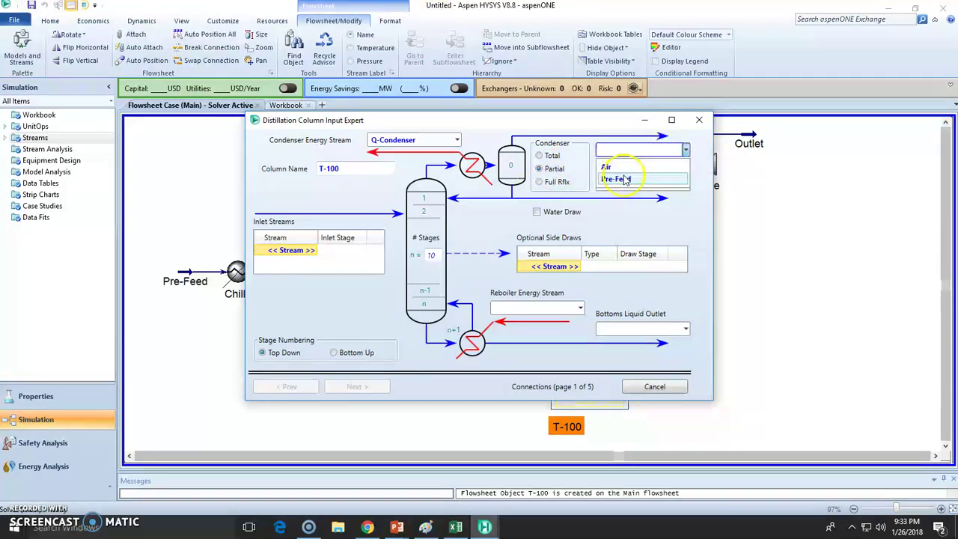
left_click(631, 153)
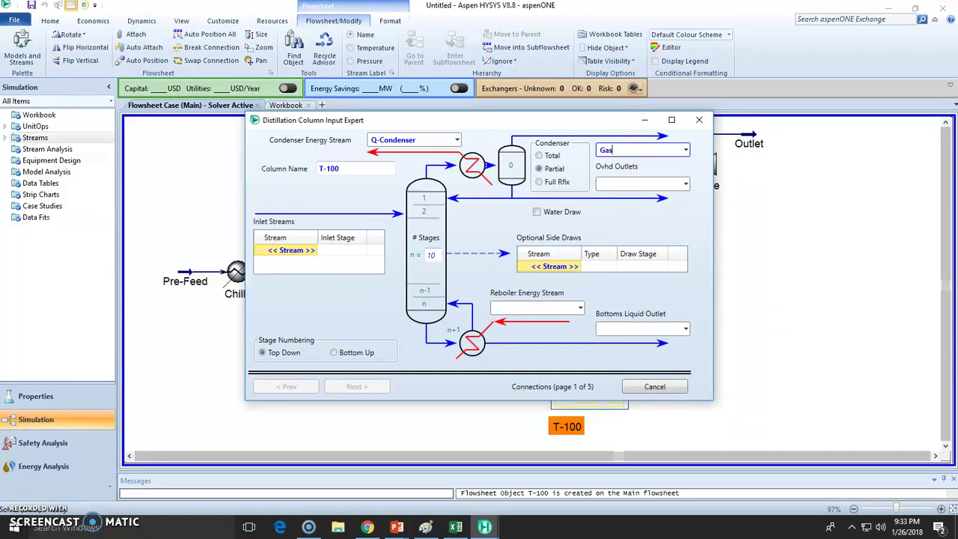
left_click(631, 185)
left_click(631, 184)
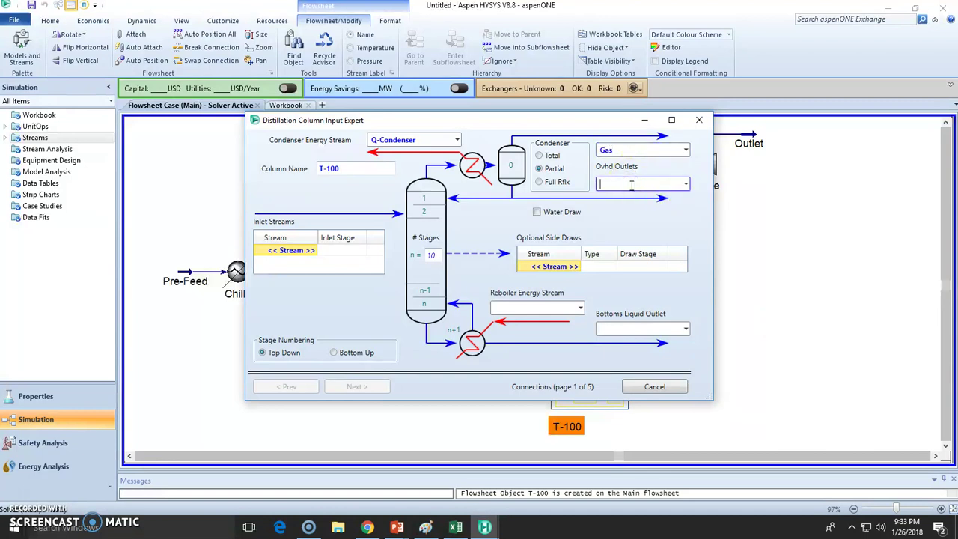
type("Distillate")
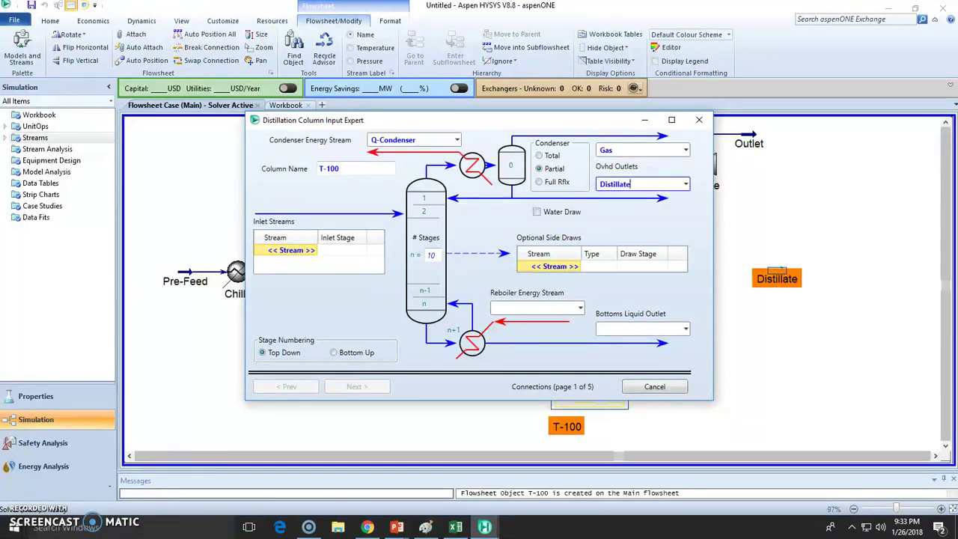
key("Return")
left_click(620, 329)
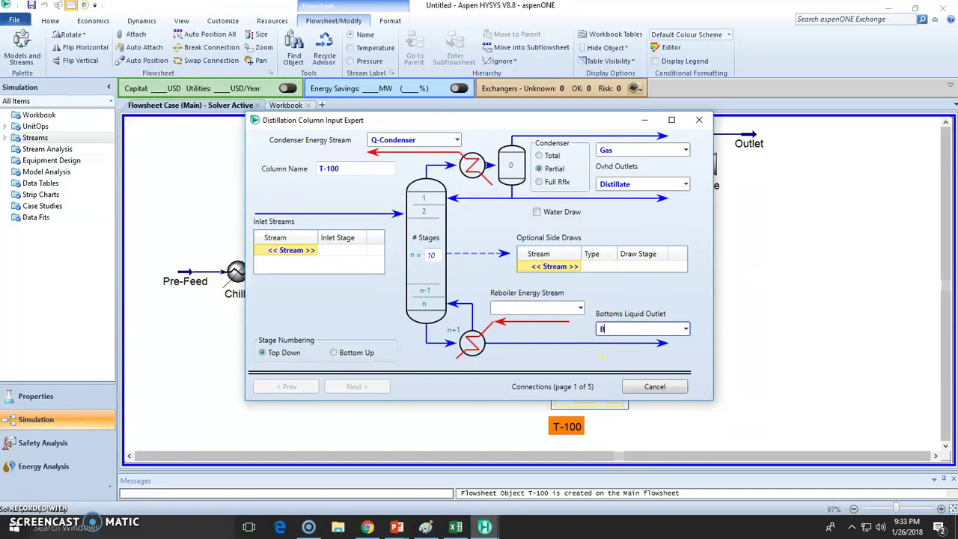
key("Return")
left_click(565, 309)
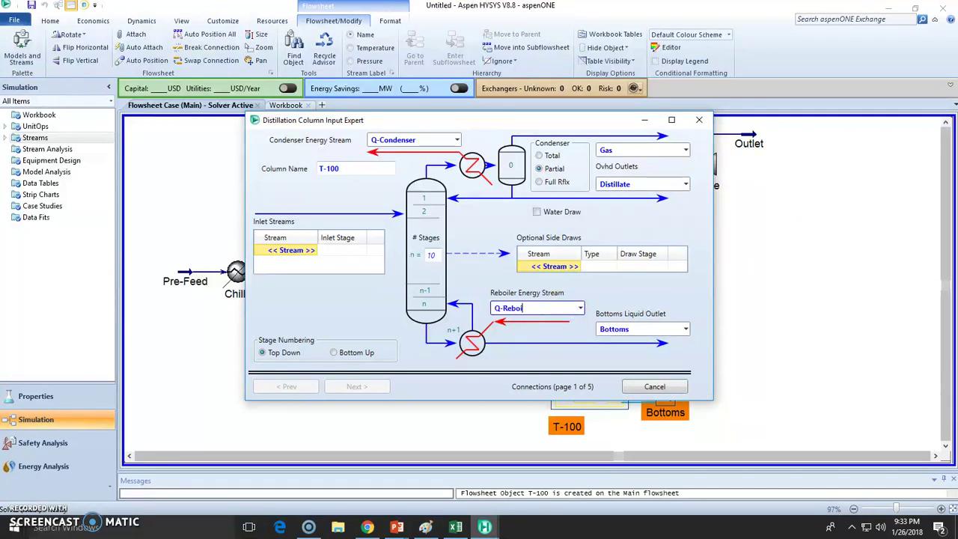
- Set 20 stages with Column Feed entering at stage 10
left_click(402, 245)
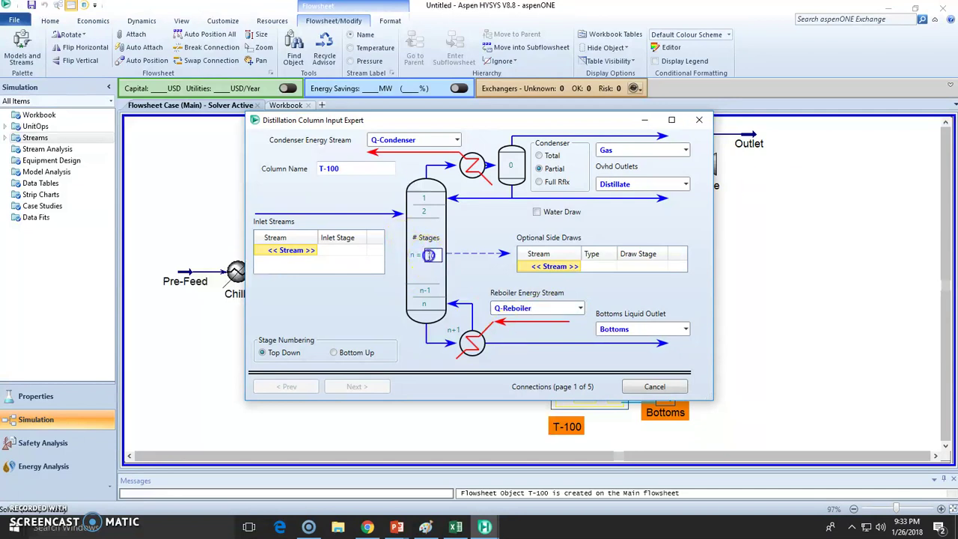
left_click(314, 250)
left_click(286, 278)
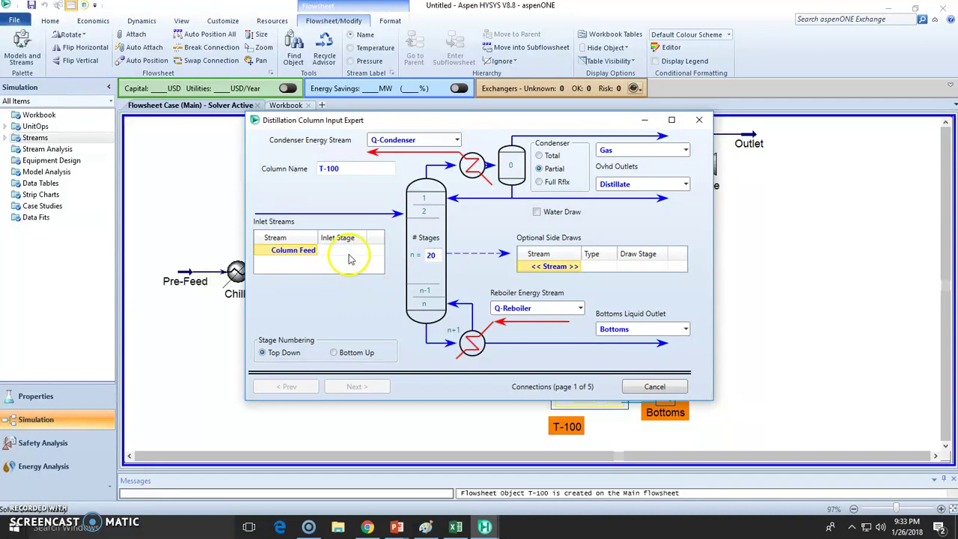
left_click(350, 252)
left_click(366, 255)
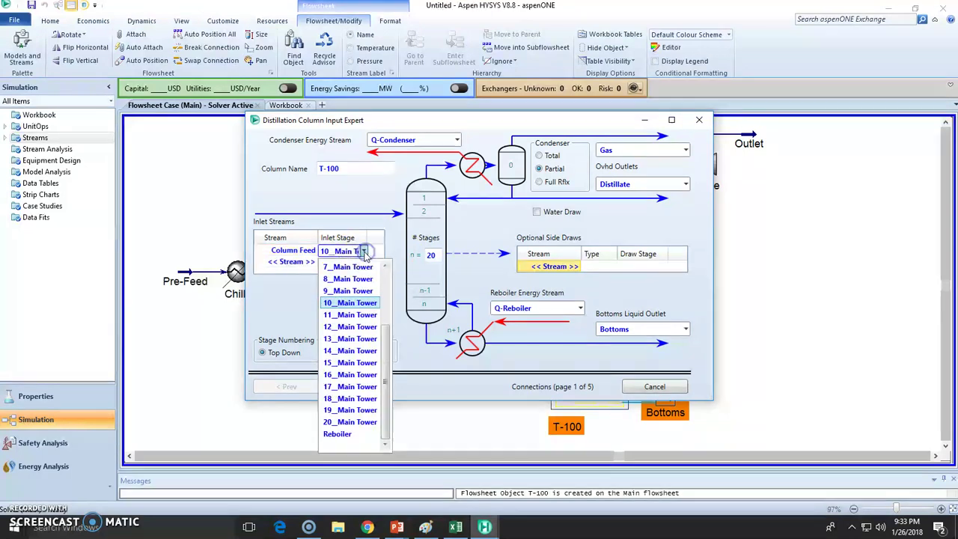
left_click(357, 303)
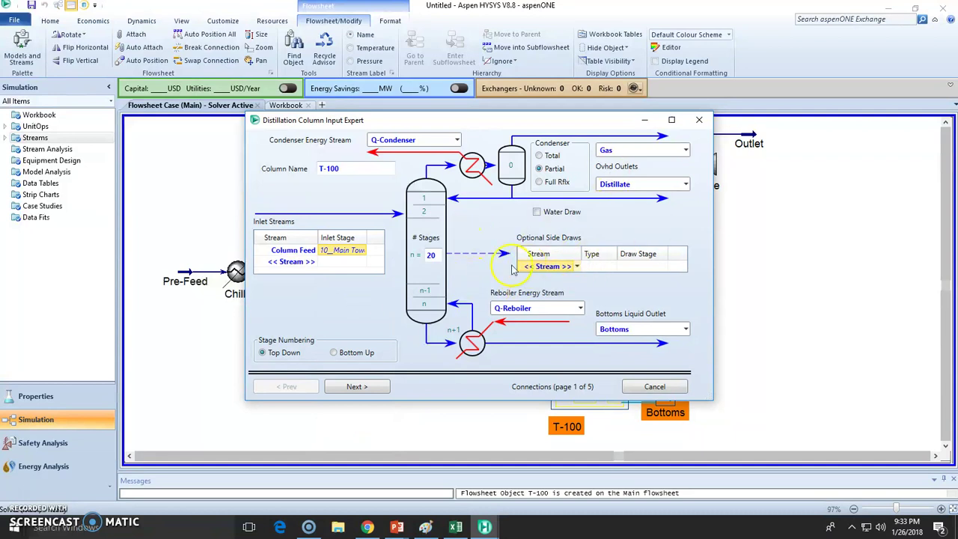
- Enter 101.0 kPa for condenser and reboiler pressures, leaving both pressure drops at 0
left_click(357, 388)
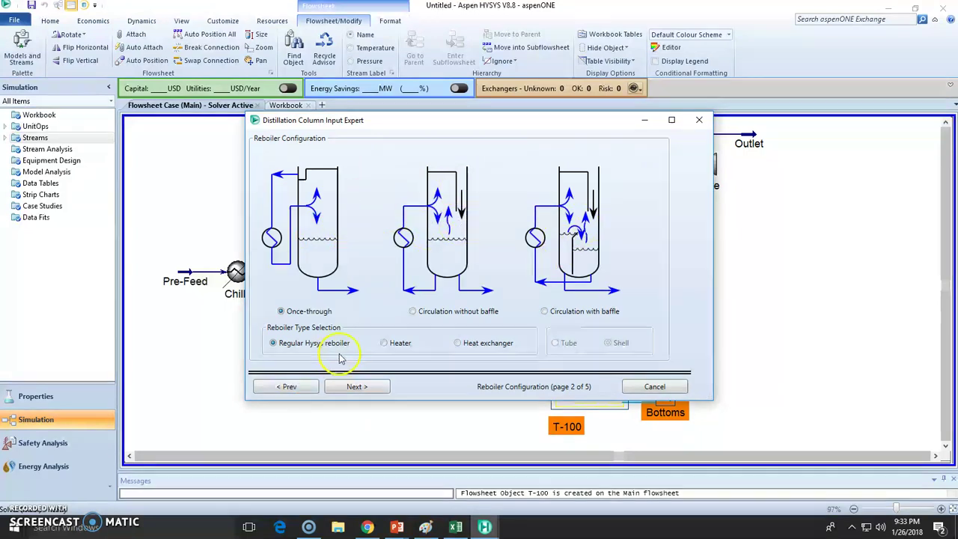
left_click(359, 387)
left_click(583, 169)
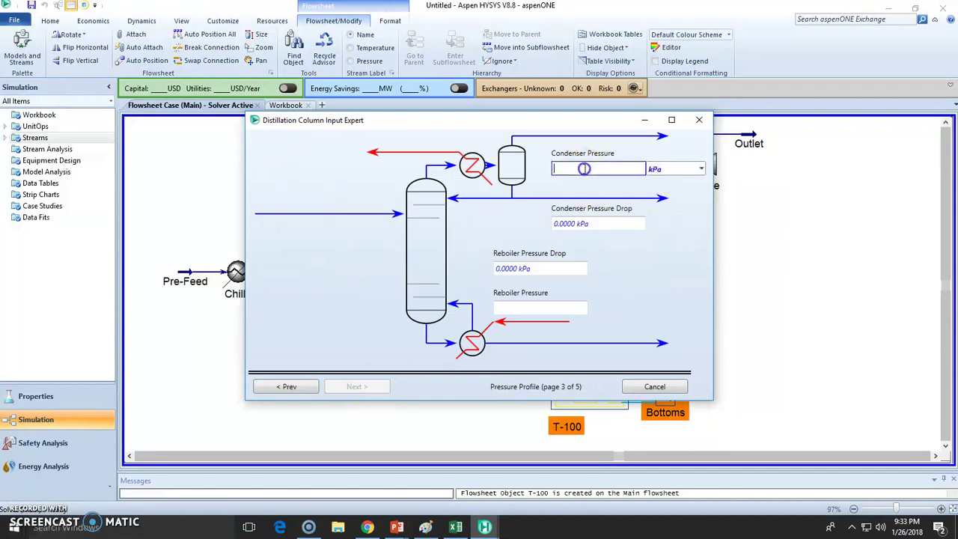
left_click(518, 308)
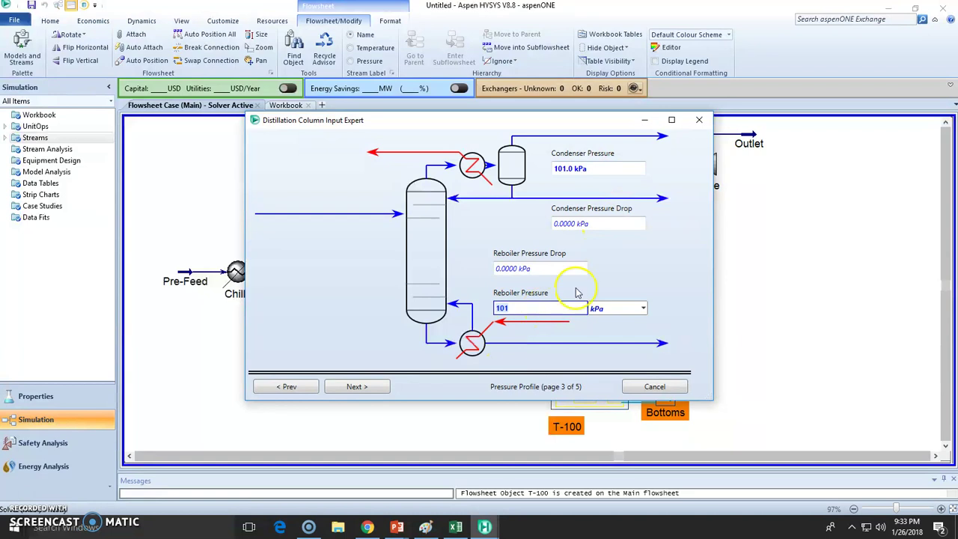
left_click(625, 222)
left_click(578, 247)
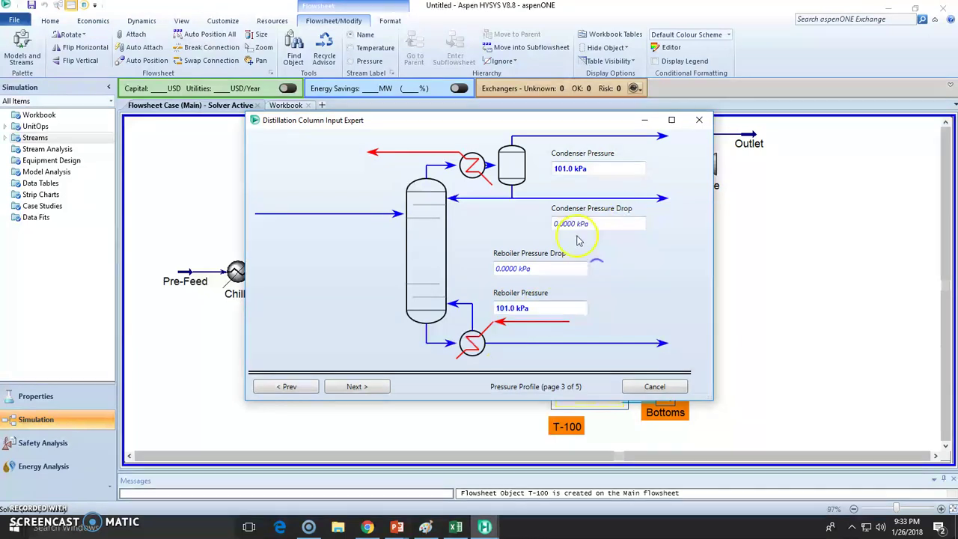
double_click(566, 223)
left_click(657, 309)
left_click(512, 144)
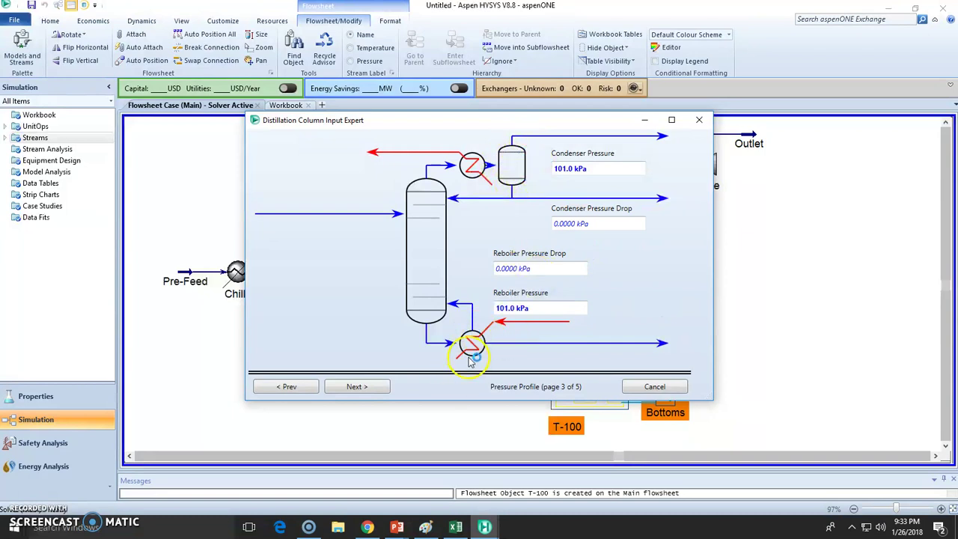
- Skip the optional estimates and enter a vapour rate of 2.15
left_click(350, 387)
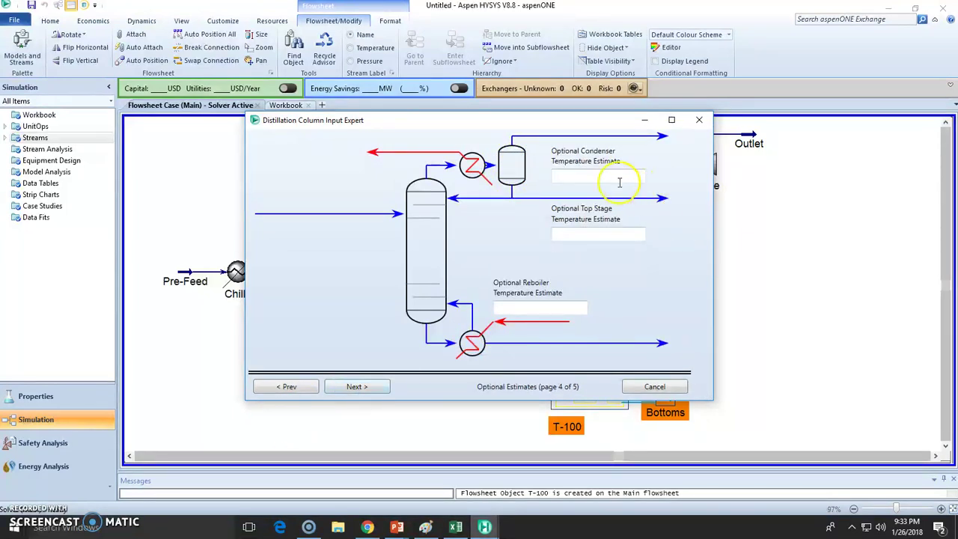
left_click(357, 388)
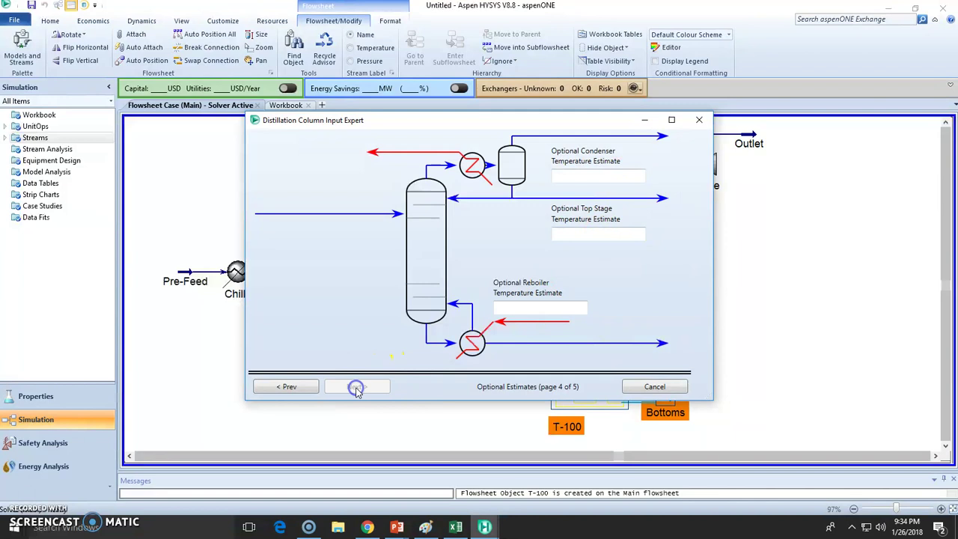
left_click(614, 149)
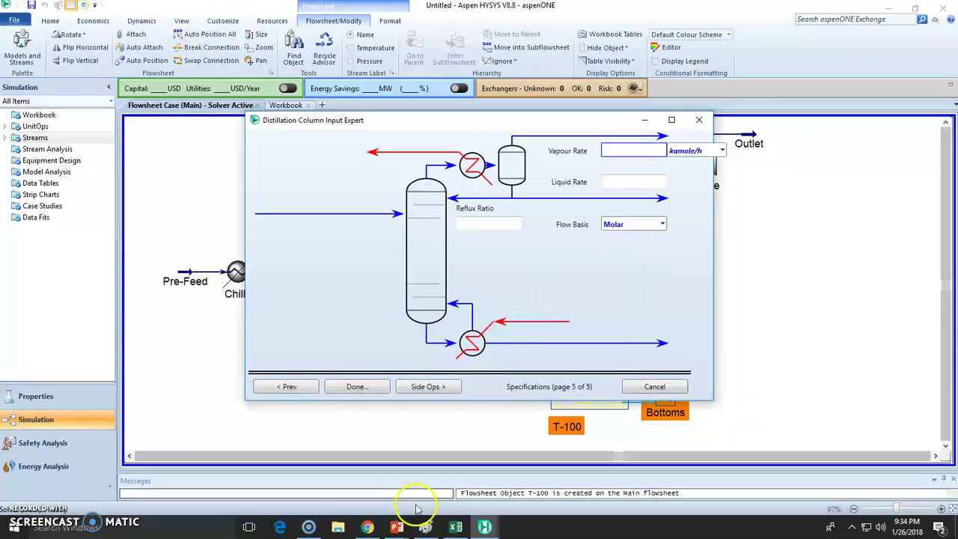
mouse_move(408, 516)
mouse_move(461, 494)
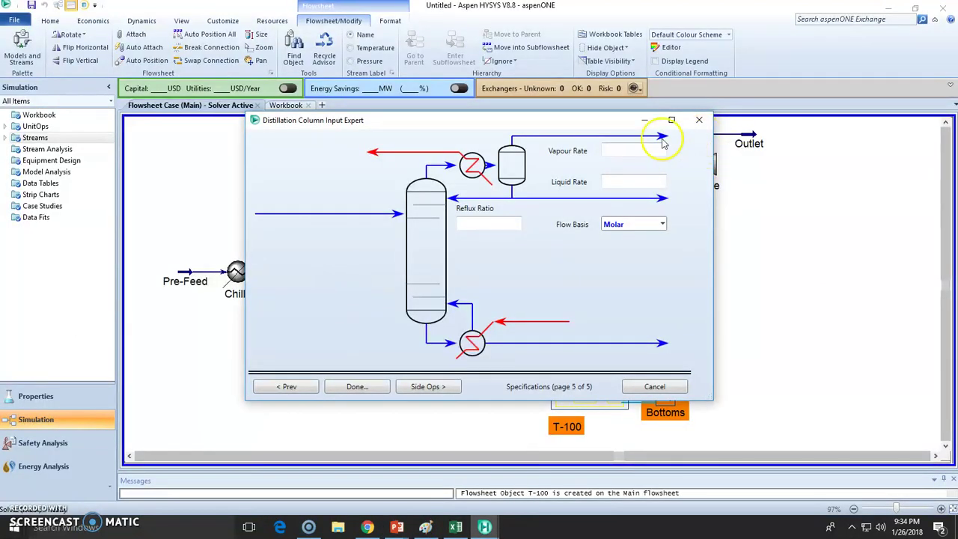
left_click(640, 151)
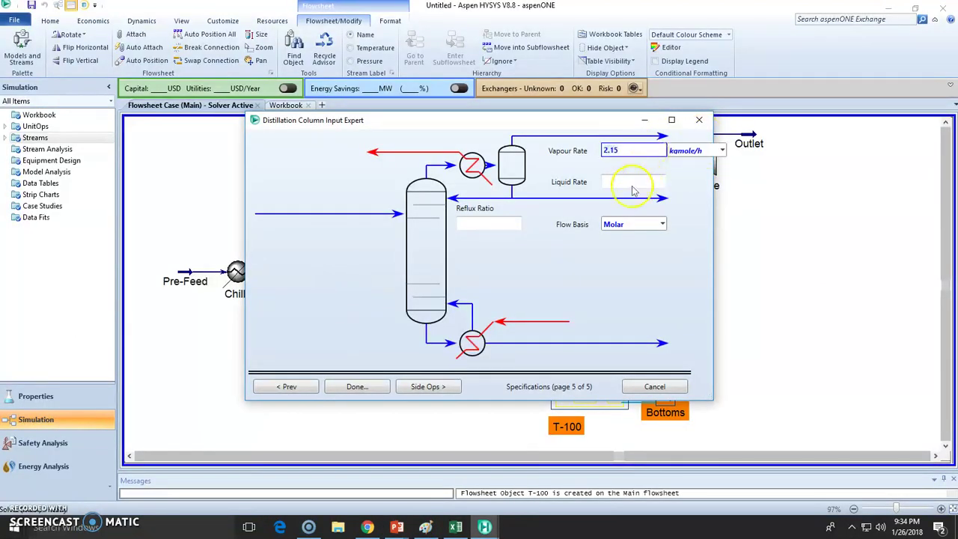
left_click(623, 184)
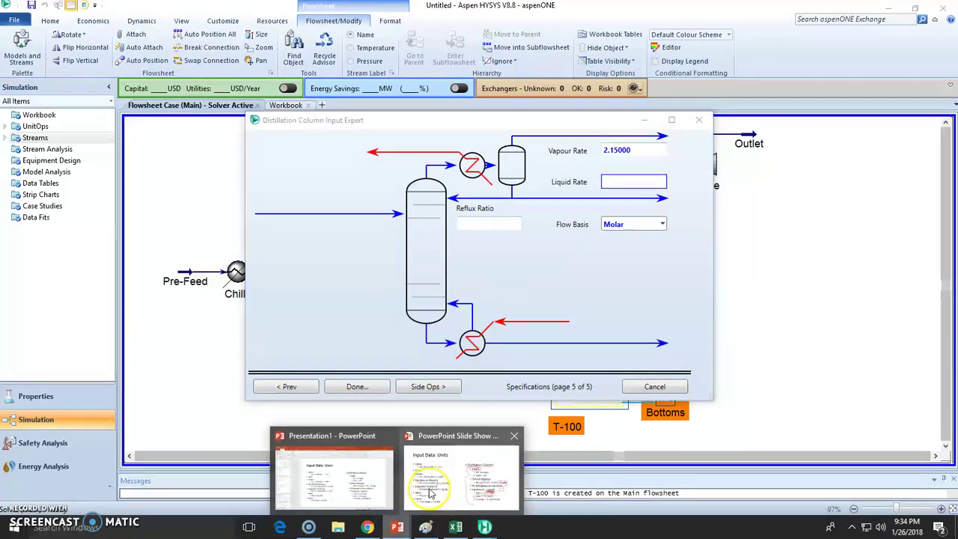
- Set liquid rate 21.50 and reflux ratio 2.5, keeping the flow basis Molar
mouse_move(430, 492)
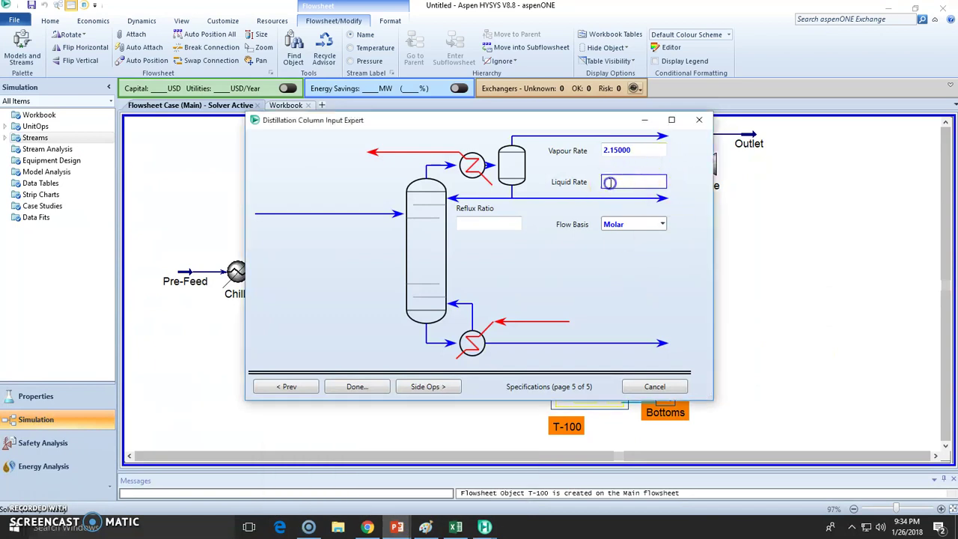
type("21.50")
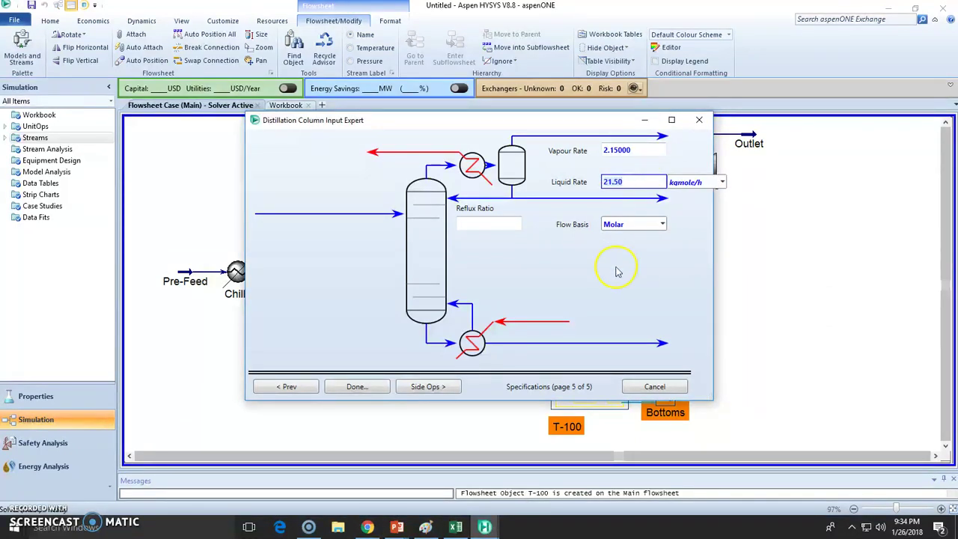
key("Return")
left_click(473, 221)
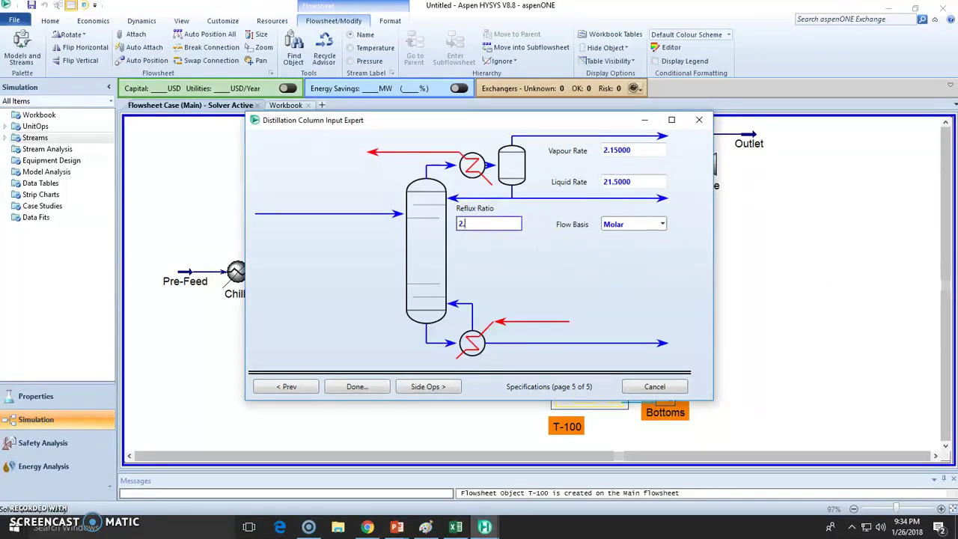
type("2.5")
left_click(663, 223)
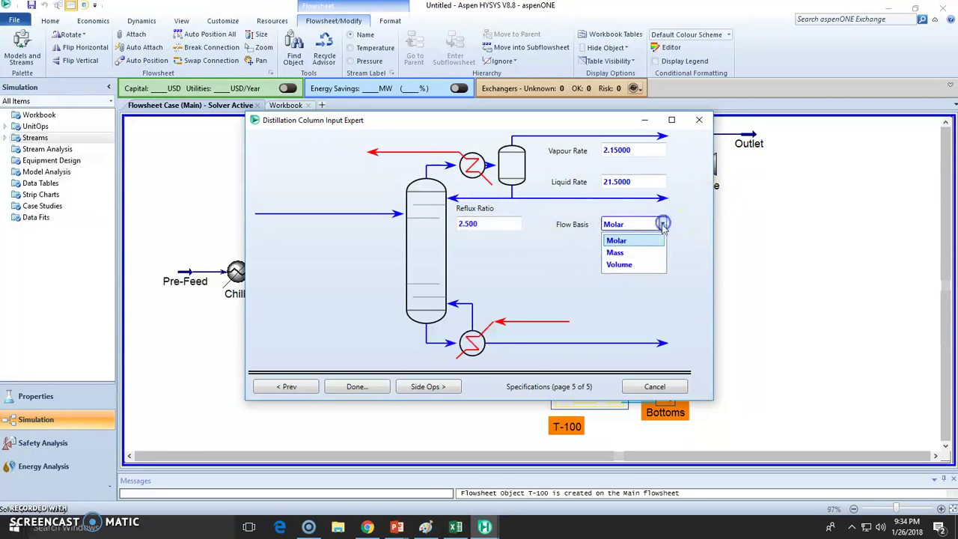
left_click(623, 240)
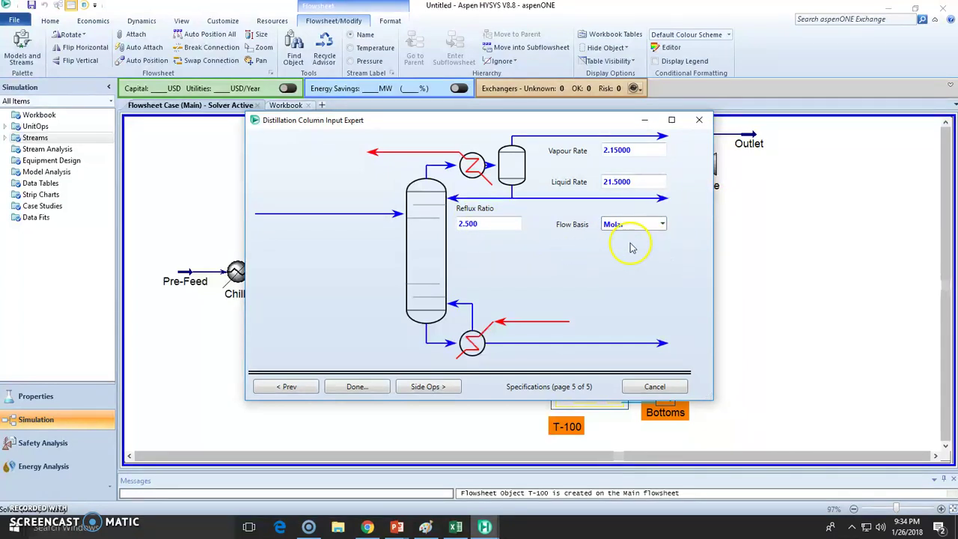
left_click(662, 224)
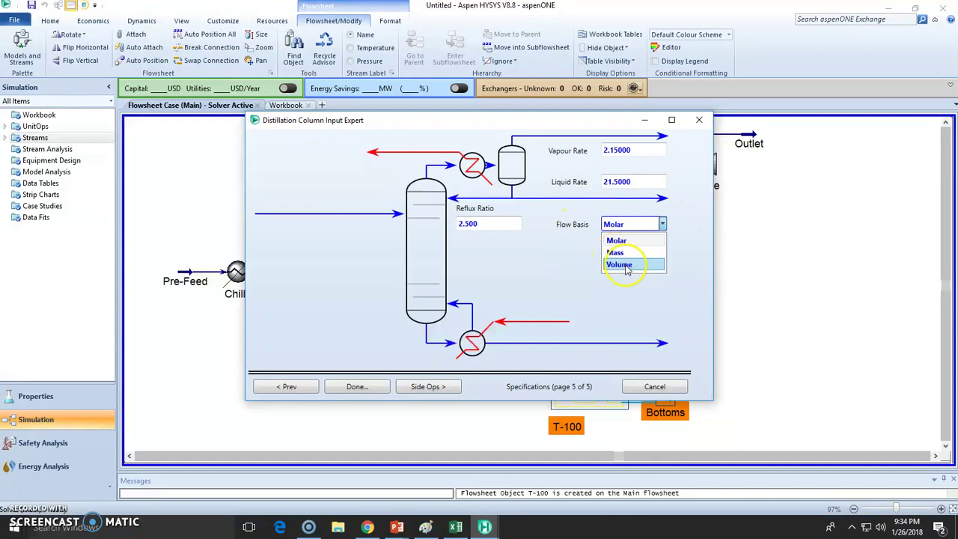
left_click(676, 274)
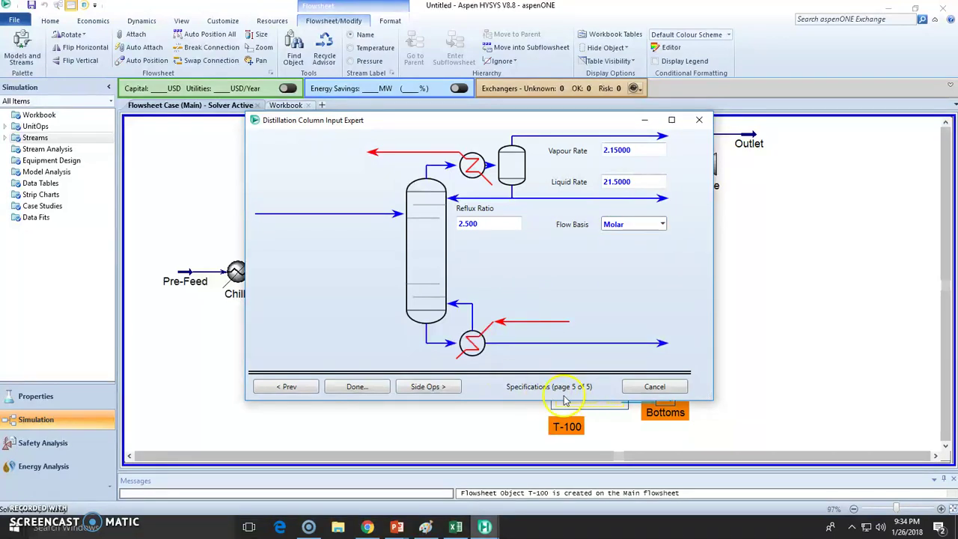
- Finish the column setup and run T-100 until its status shows Converged
left_click(374, 387)
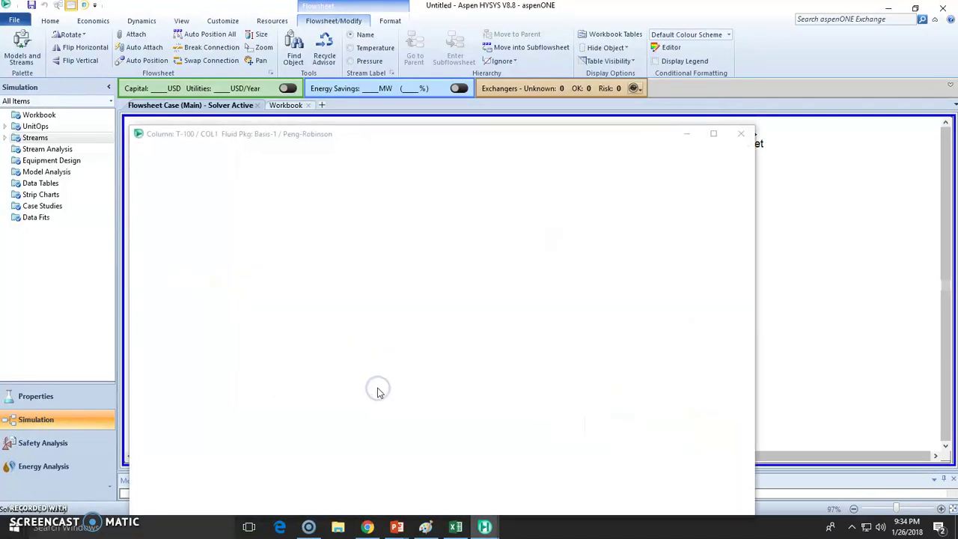
left_click_drag(360, 134, 353, 43)
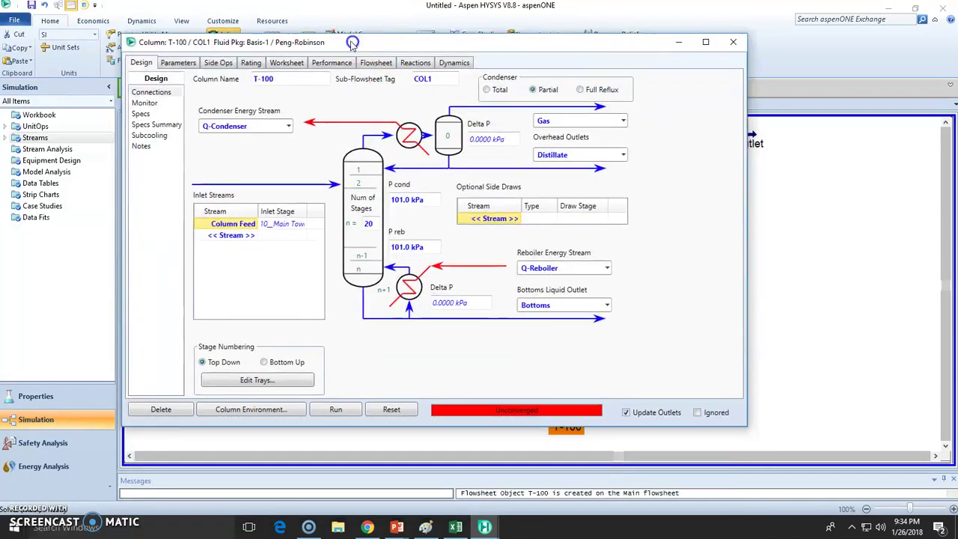
left_click(347, 415)
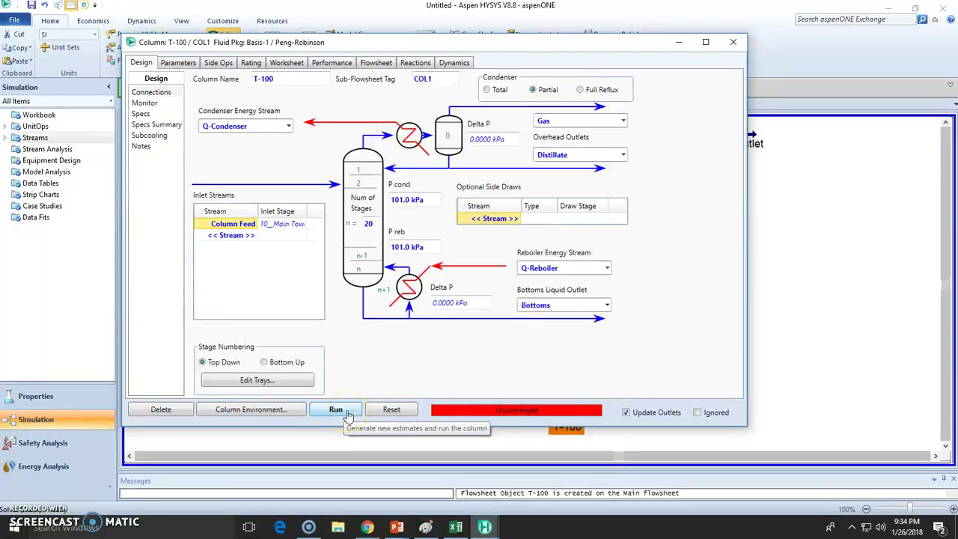
left_click(347, 415)
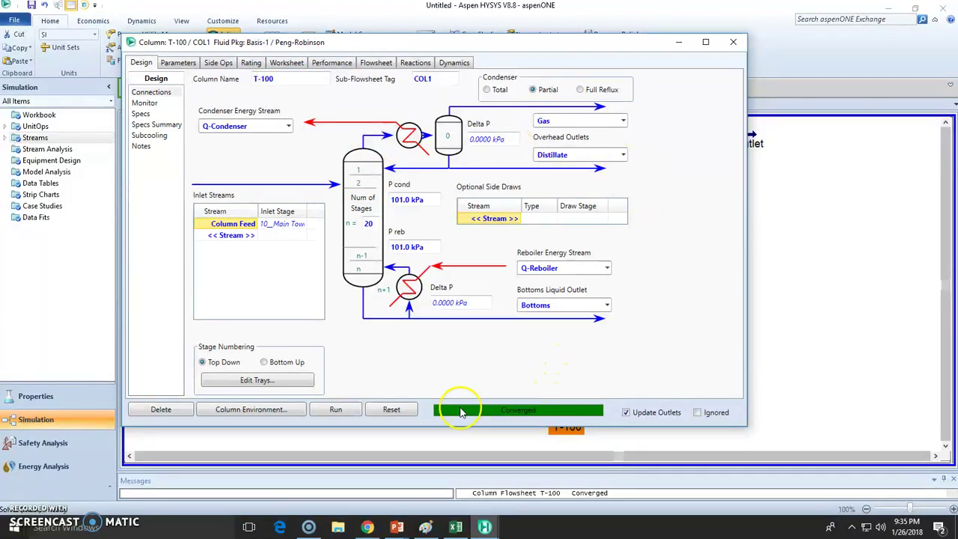
- Move the Gas, Q-Reboiler and Bottoms streams so their labels sit clear beside T-100
left_click(732, 43)
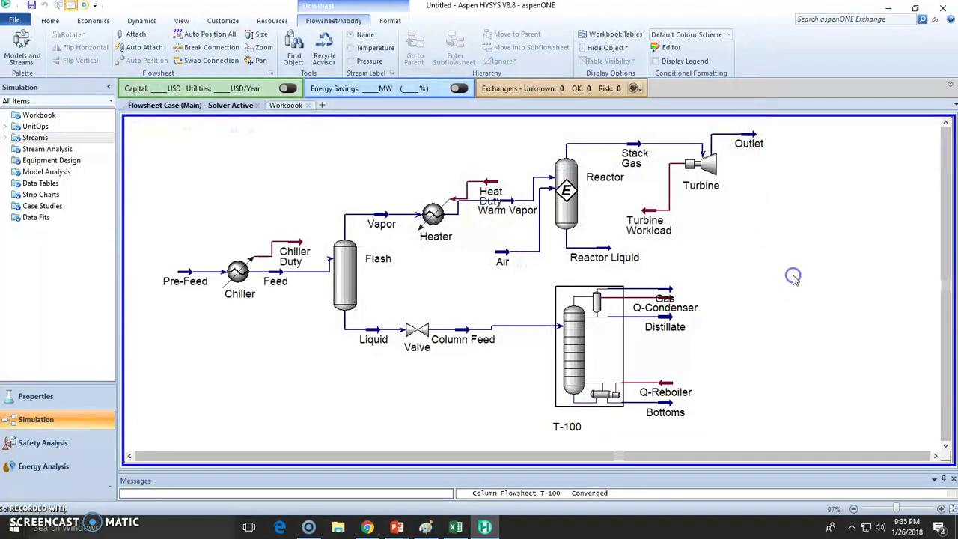
left_click(946, 447)
left_click(936, 456)
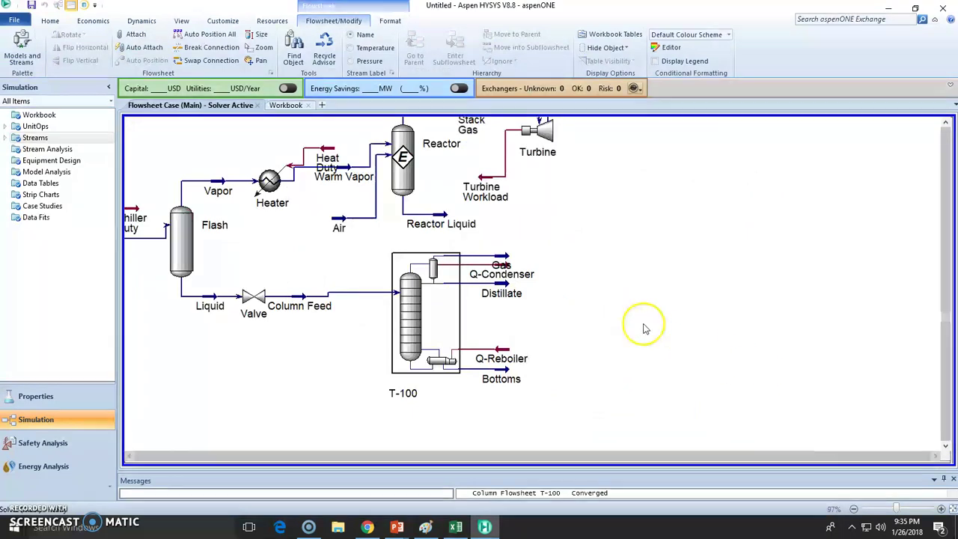
scroll(582, 316, "up", 2)
left_click_drag(516, 258, 549, 310)
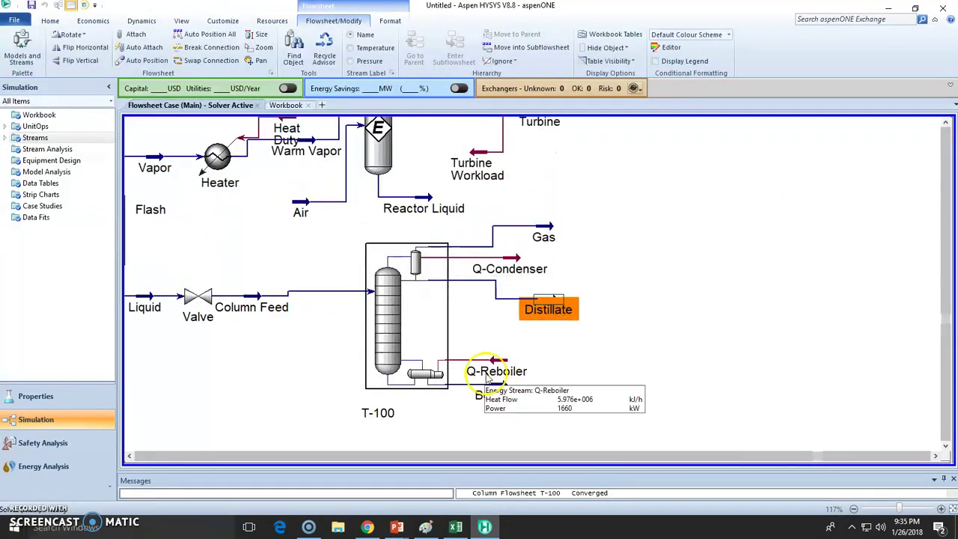
left_click_drag(494, 372, 499, 350)
left_click_drag(513, 392, 579, 404)
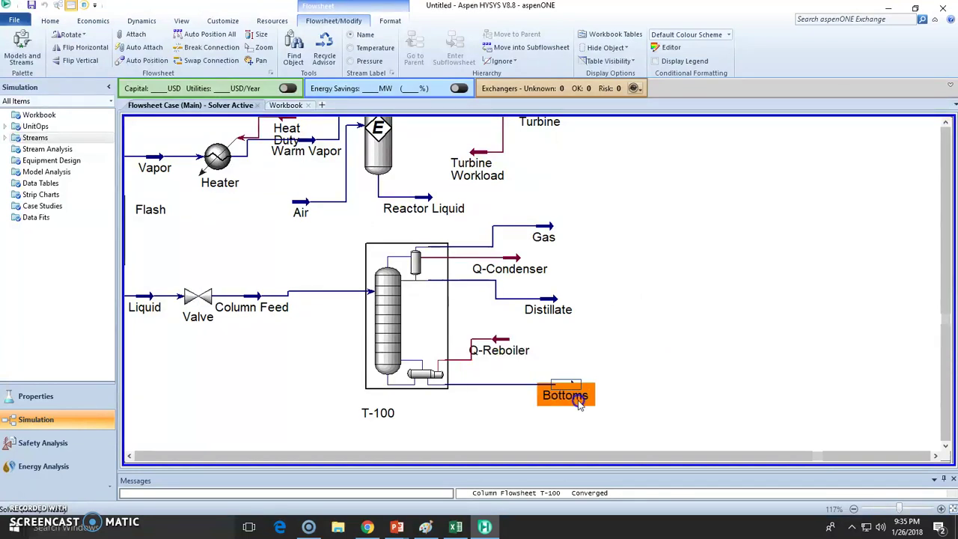
left_click(603, 278)
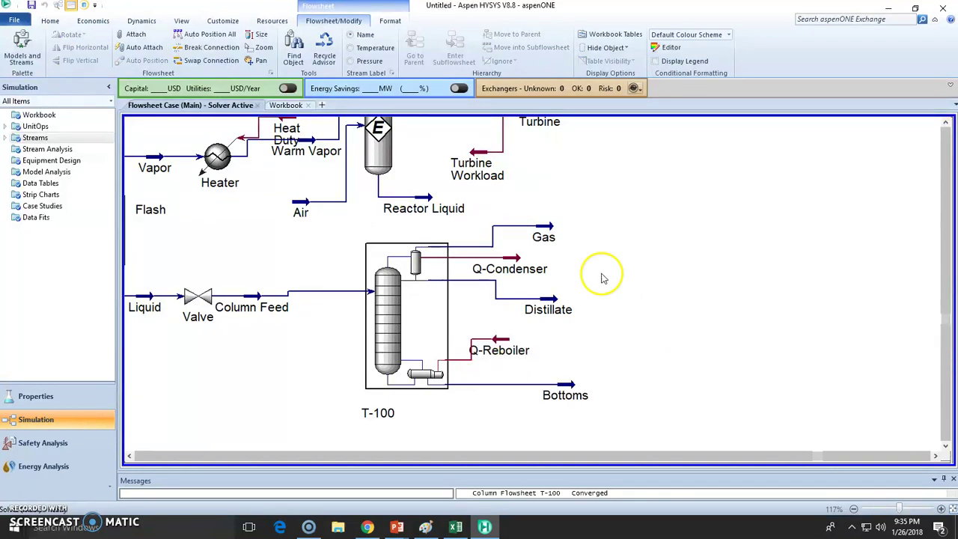
- Inspect the Gas stream's mole-fraction composition
double_click(550, 237)
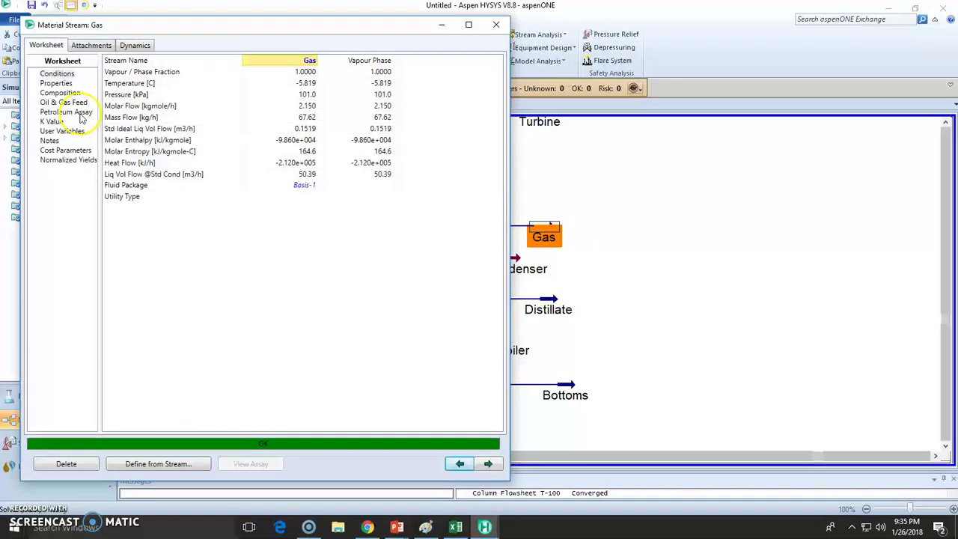
left_click(60, 93)
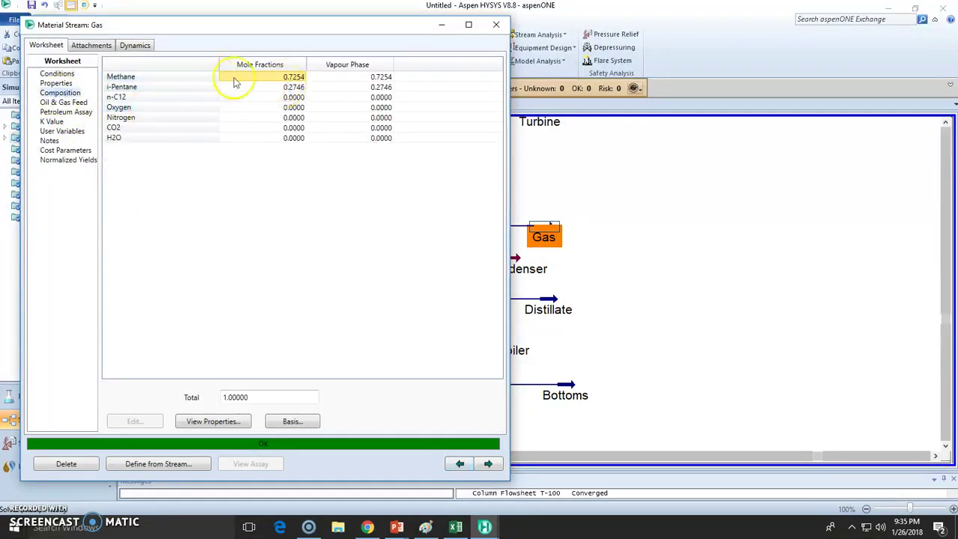
left_click(496, 24)
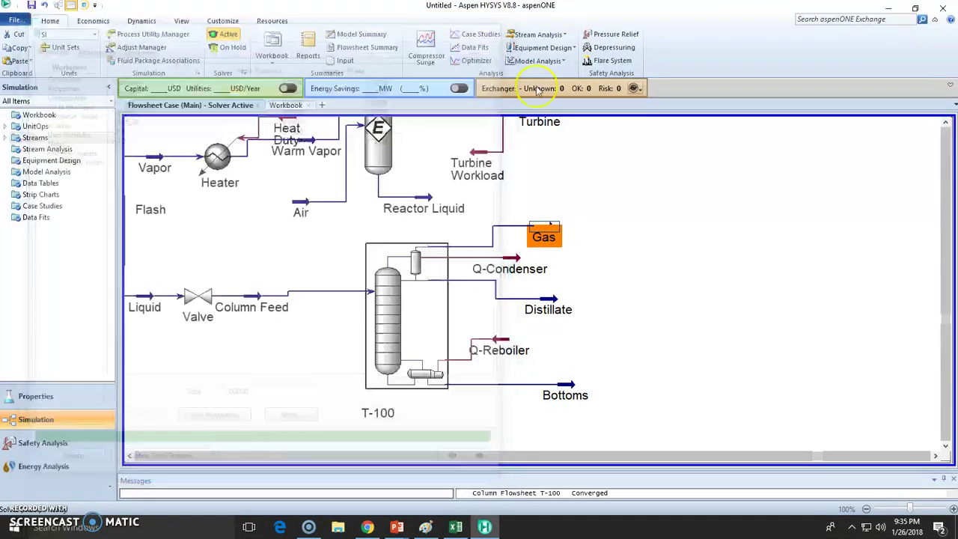
- Check Distillate's composition, showing a 0.9947 i-Pentane mole fraction
double_click(548, 310)
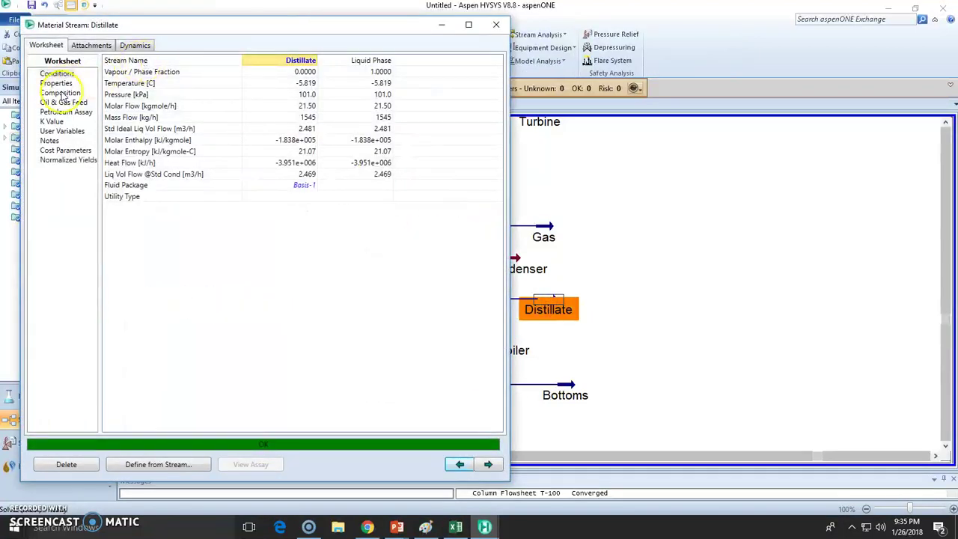
left_click(60, 92)
left_click(292, 87)
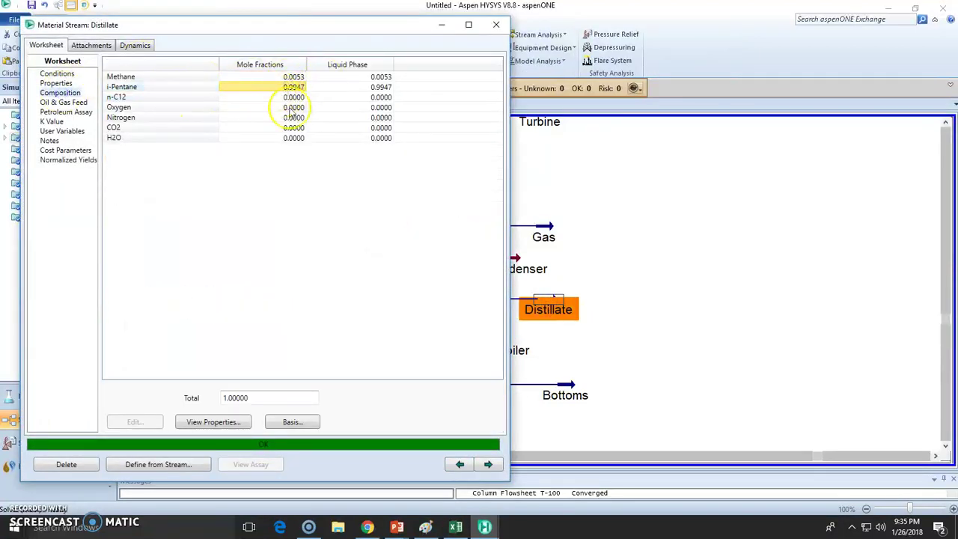
left_click(496, 24)
- Check Bottoms' composition, showing a 0.9889 n-C12 mole fraction
left_click(561, 383)
double_click(561, 383)
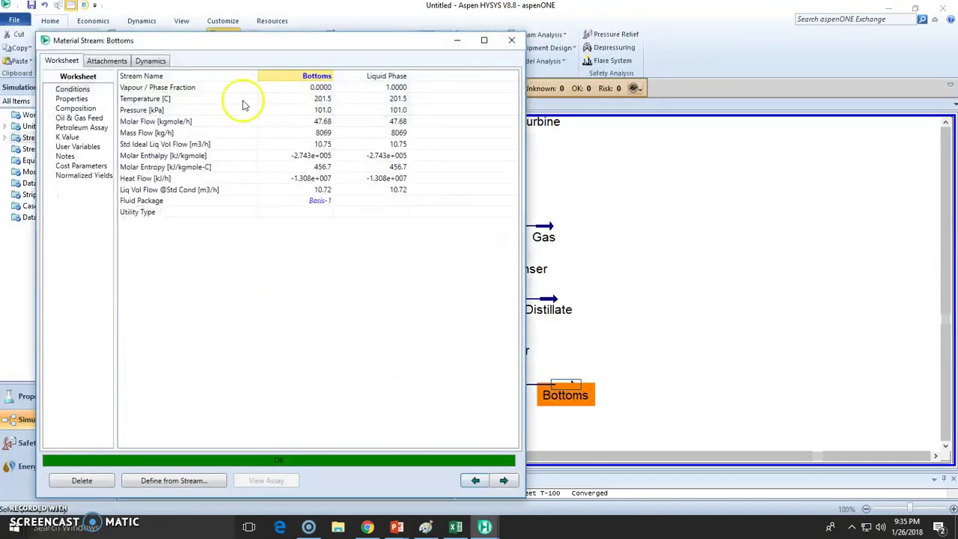
left_click(76, 108)
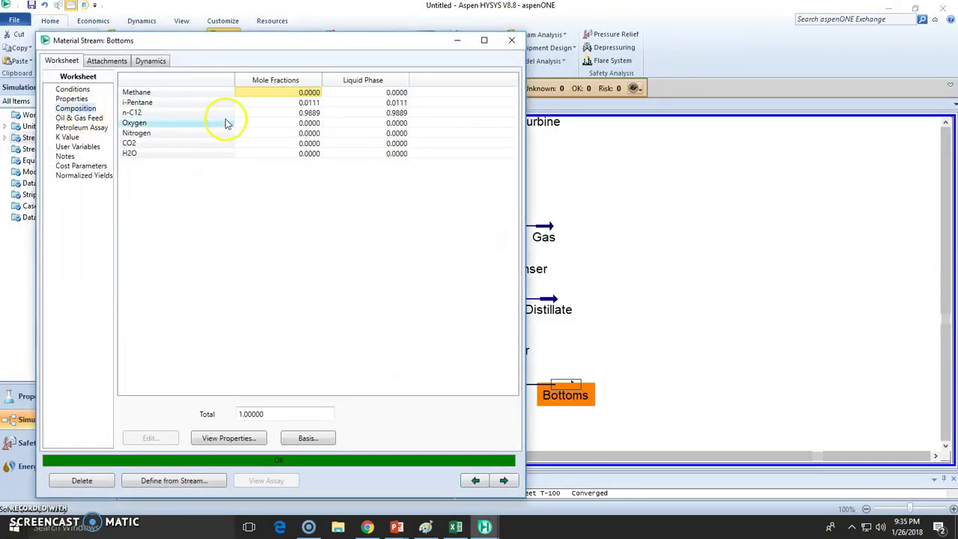
left_click(306, 115)
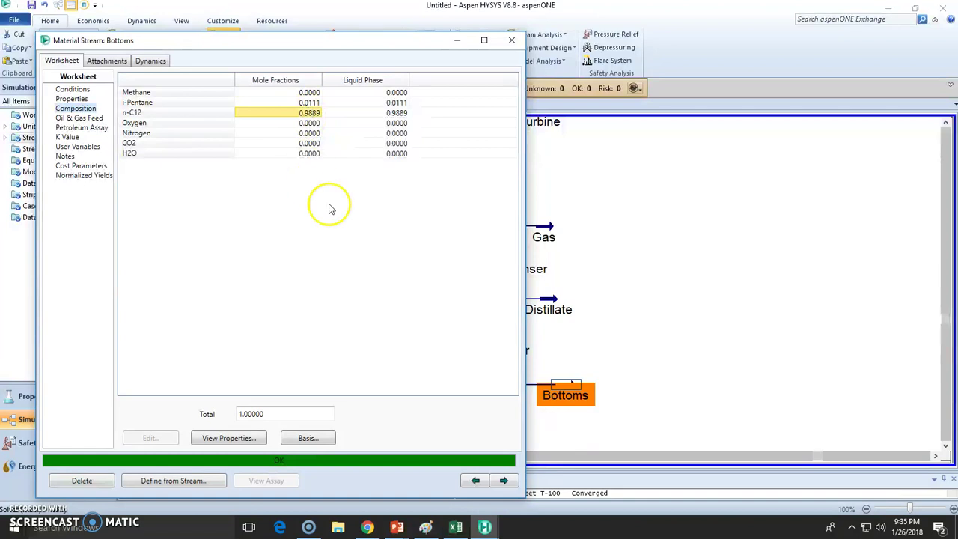
left_click(511, 40)
left_click_drag(507, 220, 626, 447)
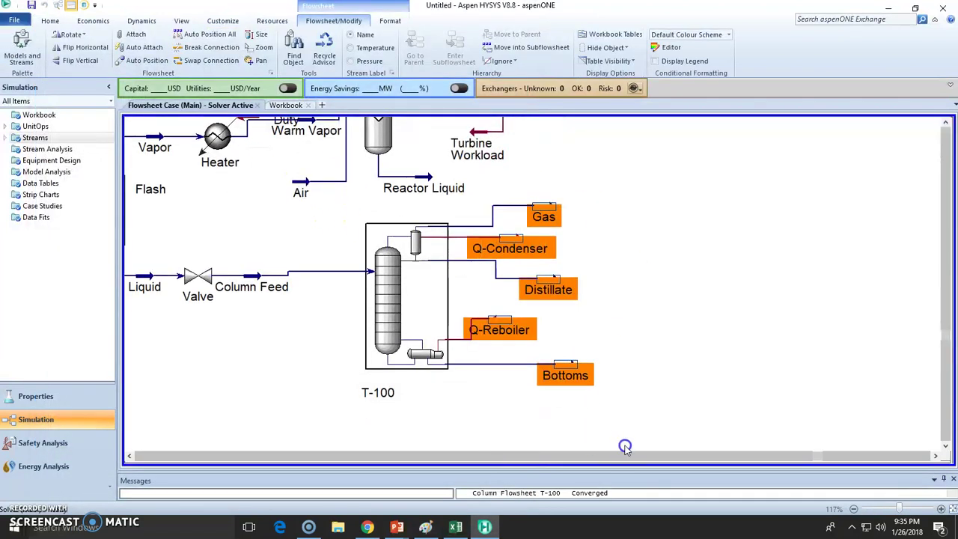
left_click(627, 388)
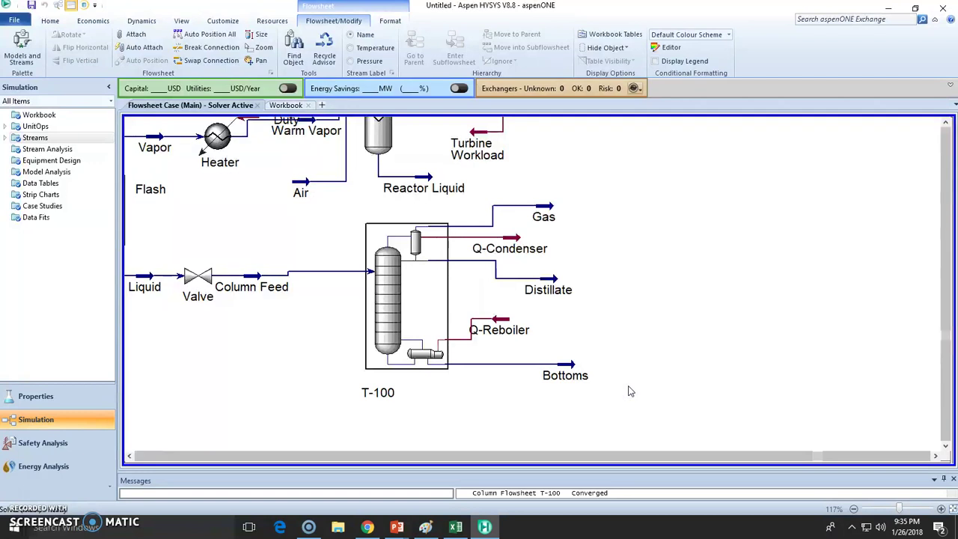
left_click(402, 310)
left_click(464, 240)
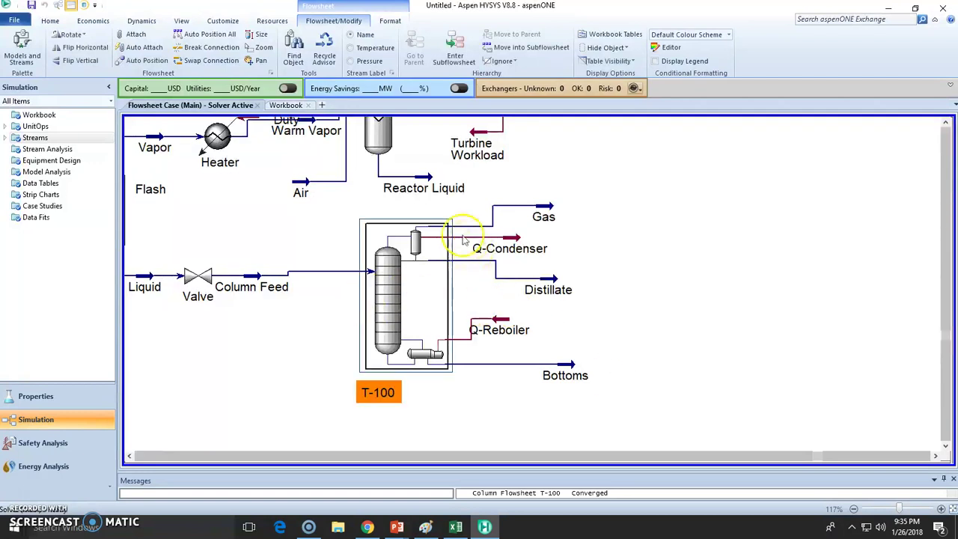
left_click(412, 367)
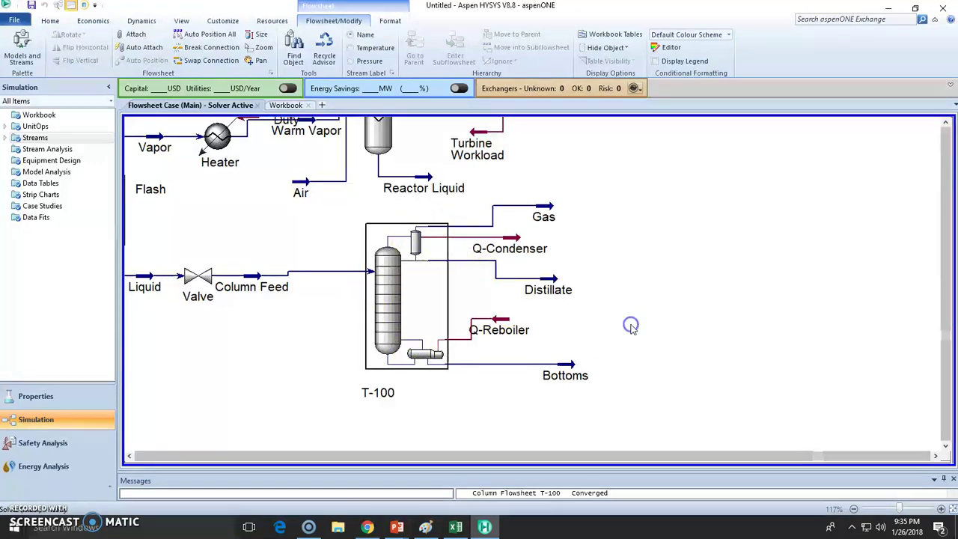
left_click_drag(534, 199, 679, 401)
left_click(675, 378)
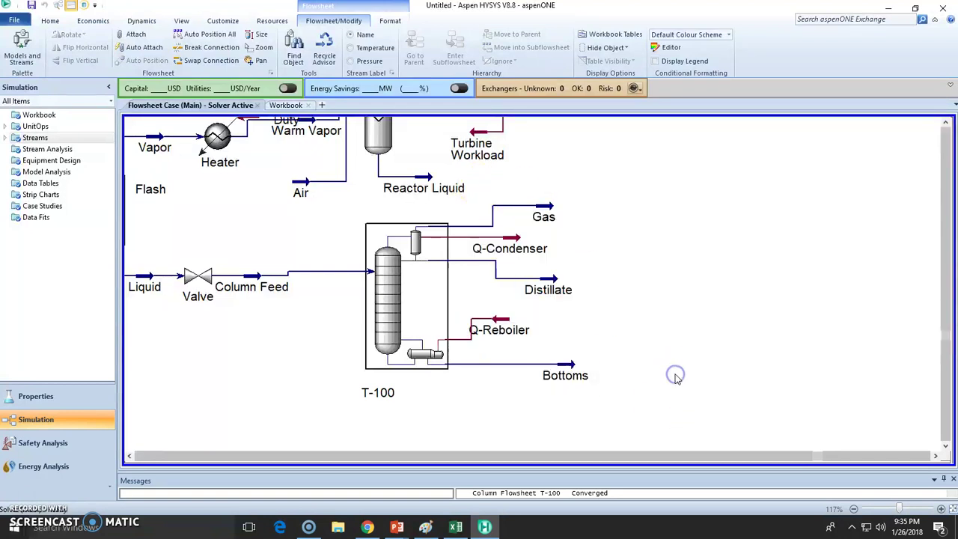
left_click(560, 220)
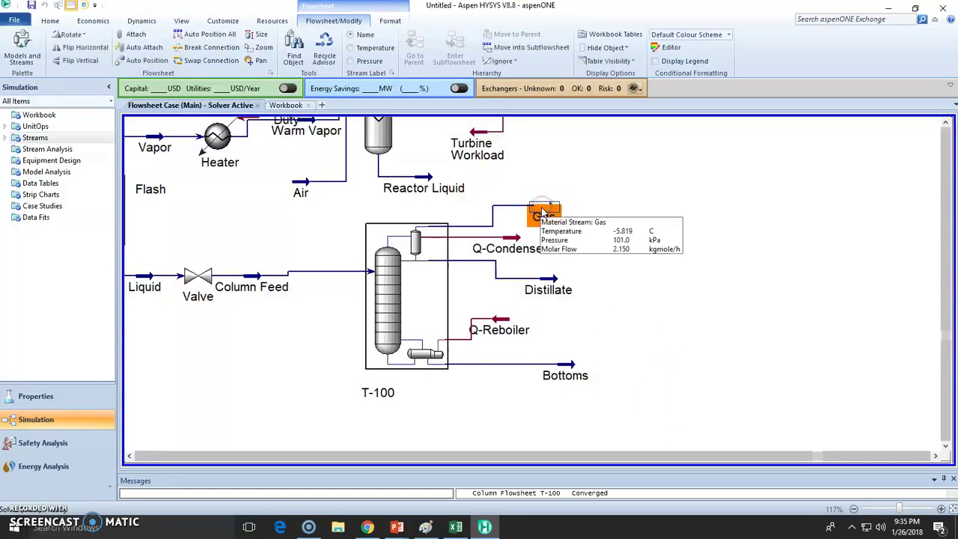
left_click(548, 288)
left_click(543, 217)
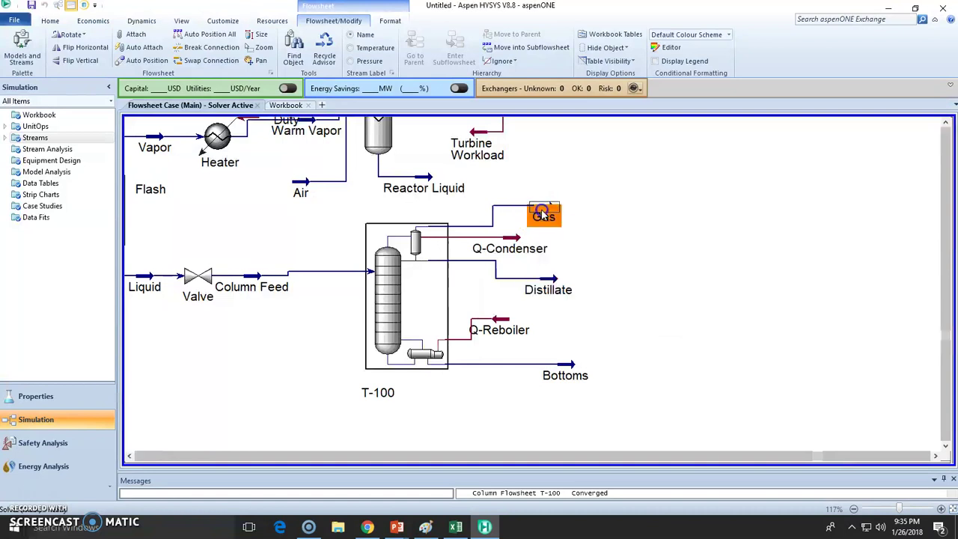
left_click(544, 219)
mouse_move(543, 296)
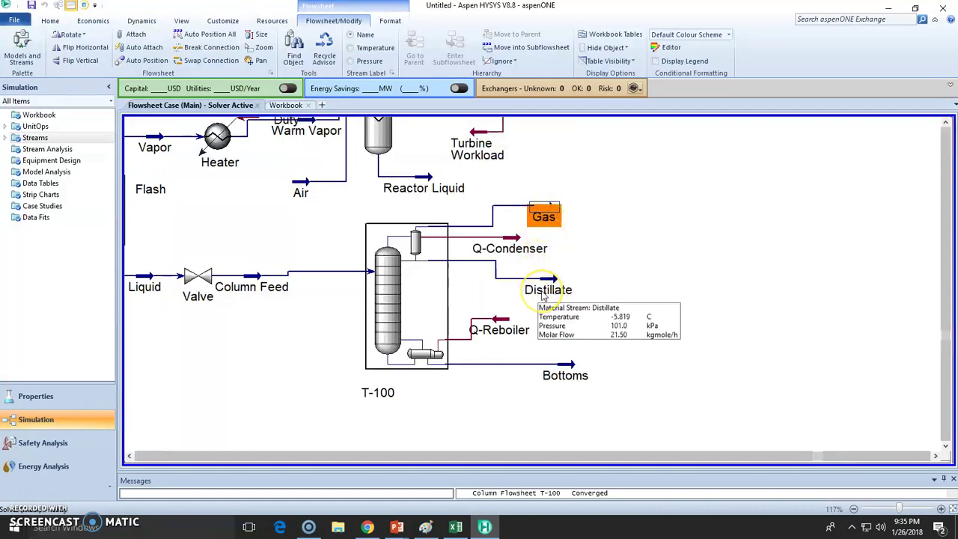
left_click(573, 366)
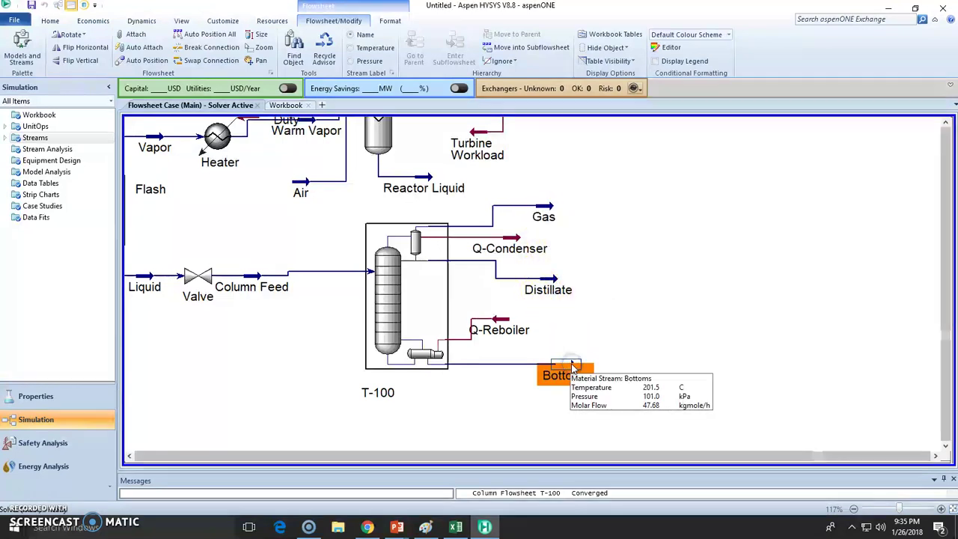